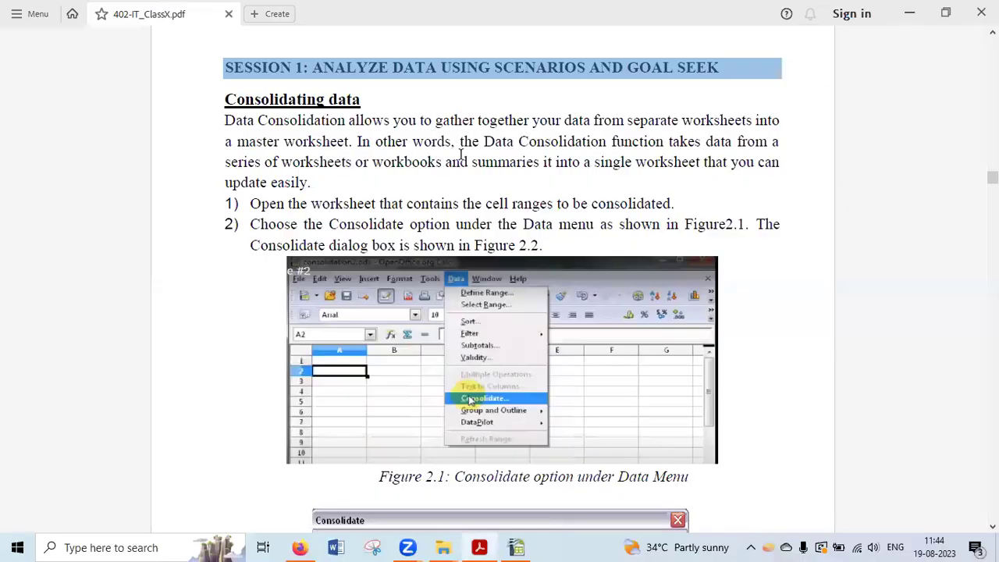
- Highlight the phrases about gathering data from worksheets and 'master worksheet', then deselect
scroll(461, 156, "down", 1)
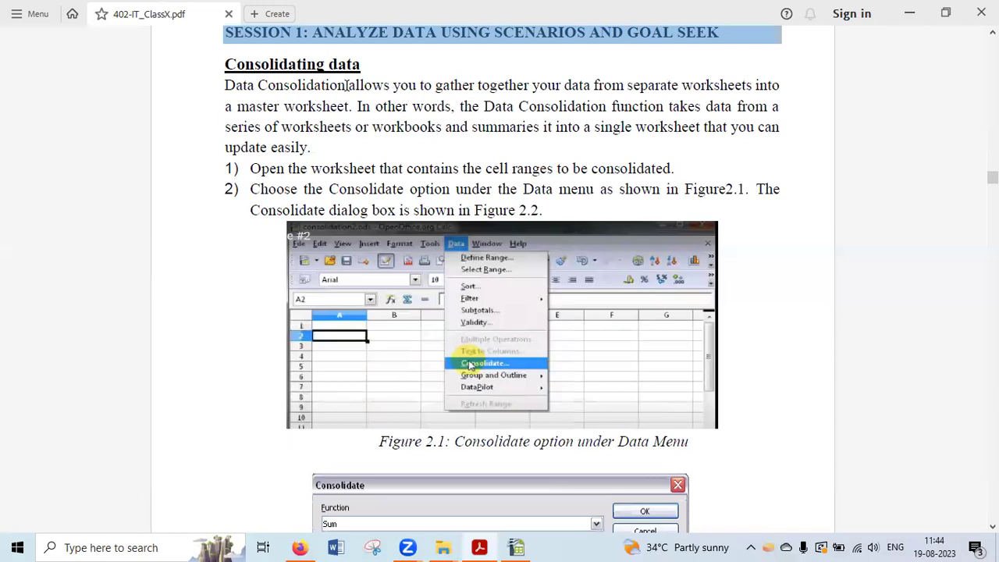
left_click_drag(350, 85, 719, 92)
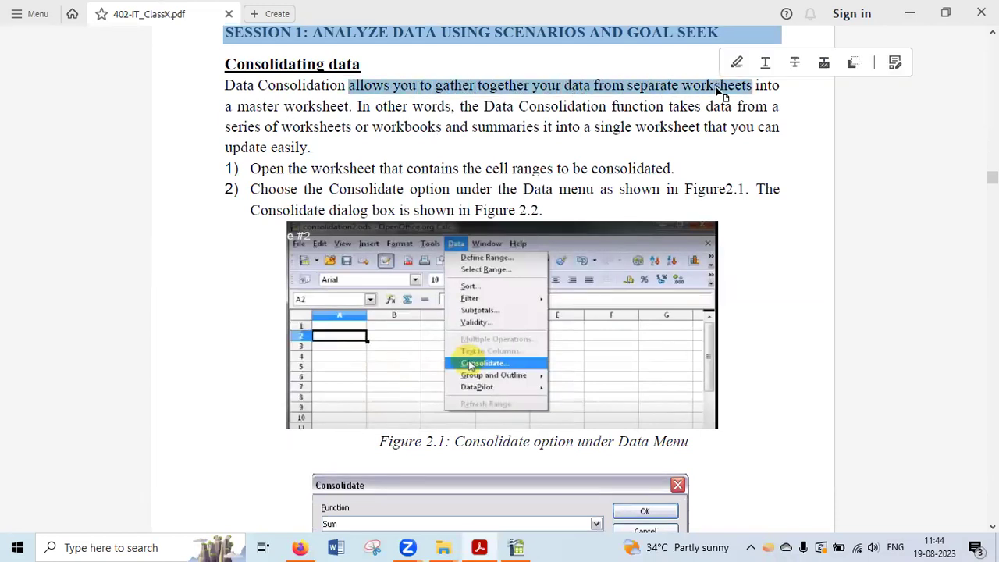
left_click_drag(238, 106, 348, 108)
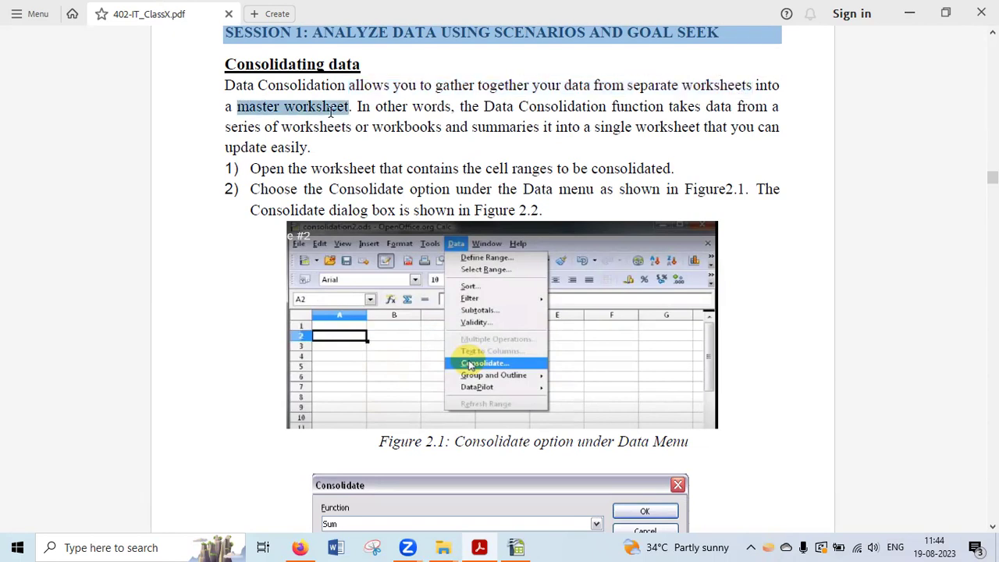
left_click(527, 125)
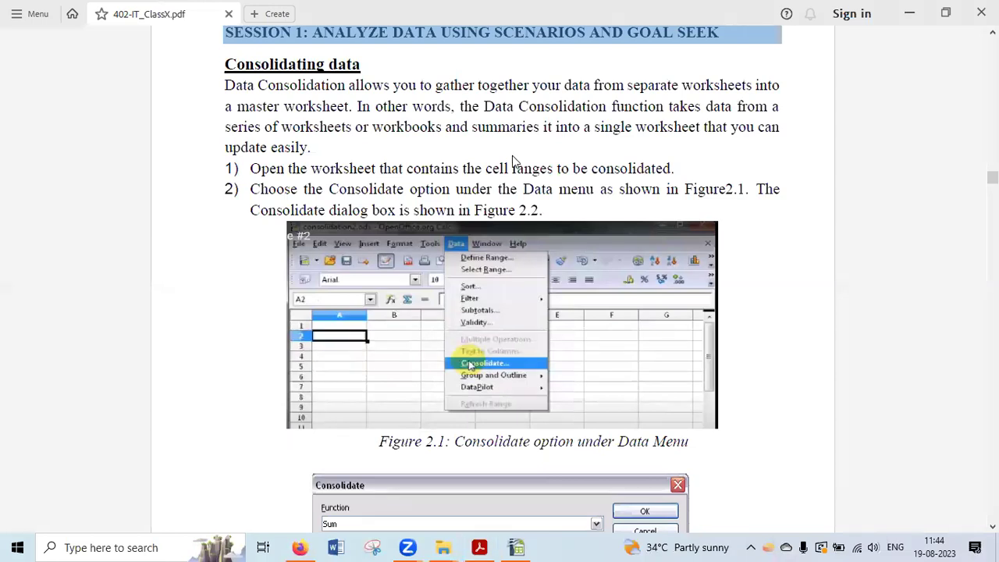
- Circle the Data menu and its Consolidate entry in Figure 2.1
left_click_drag(477, 233, 498, 206)
mouse_move(509, 346)
left_mouse_down()
mouse_move(441, 350)
mouse_move(497, 387)
left_mouse_up()
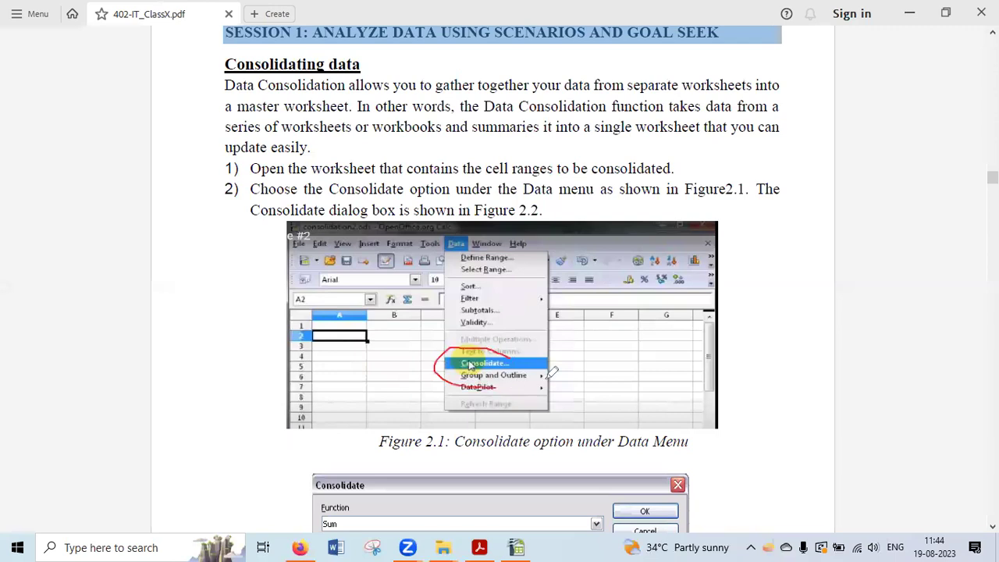
left_click_drag(551, 373, 484, 348)
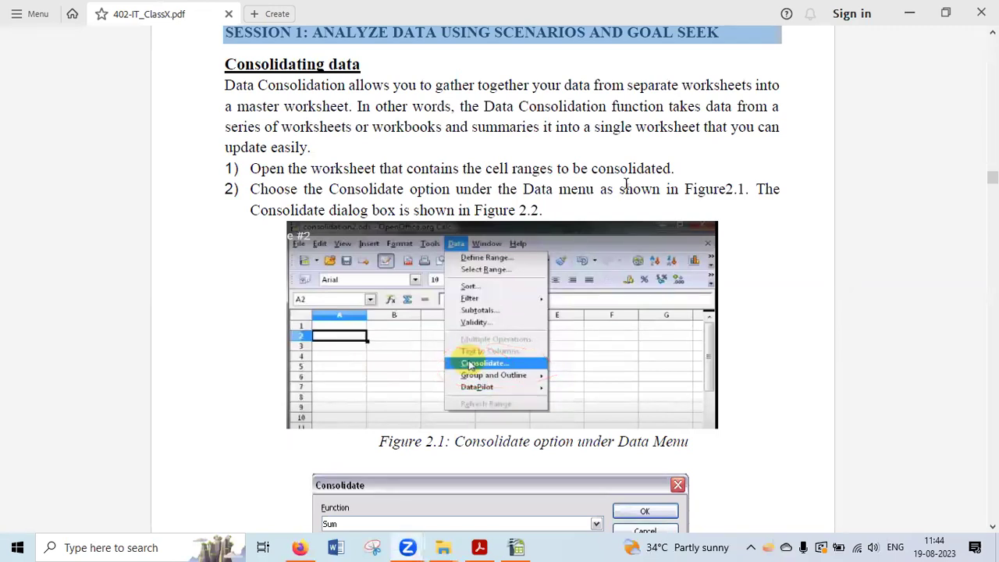
- Scroll to Figure 2.2 and circle the Function label and its Sum value
scroll(646, 235, "down", 1)
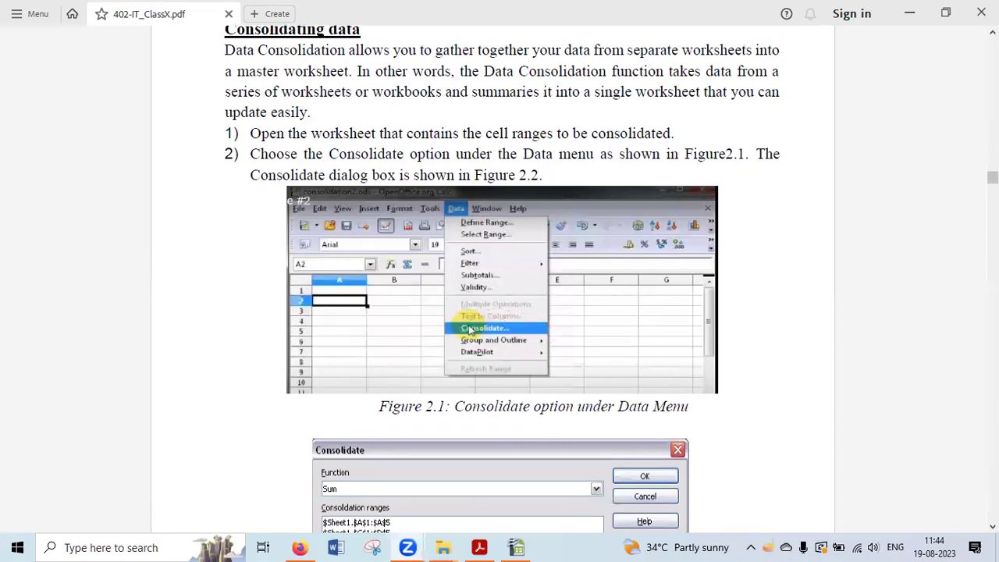
scroll(561, 129, "down", 8)
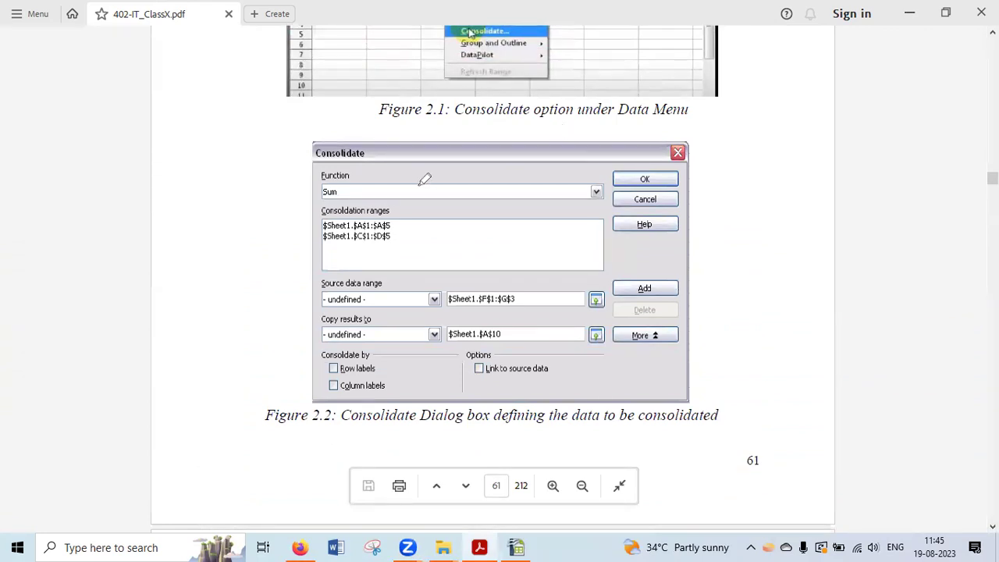
mouse_move(359, 167)
left_mouse_down()
mouse_move(310, 185)
mouse_move(364, 169)
mouse_move(352, 163)
left_mouse_up()
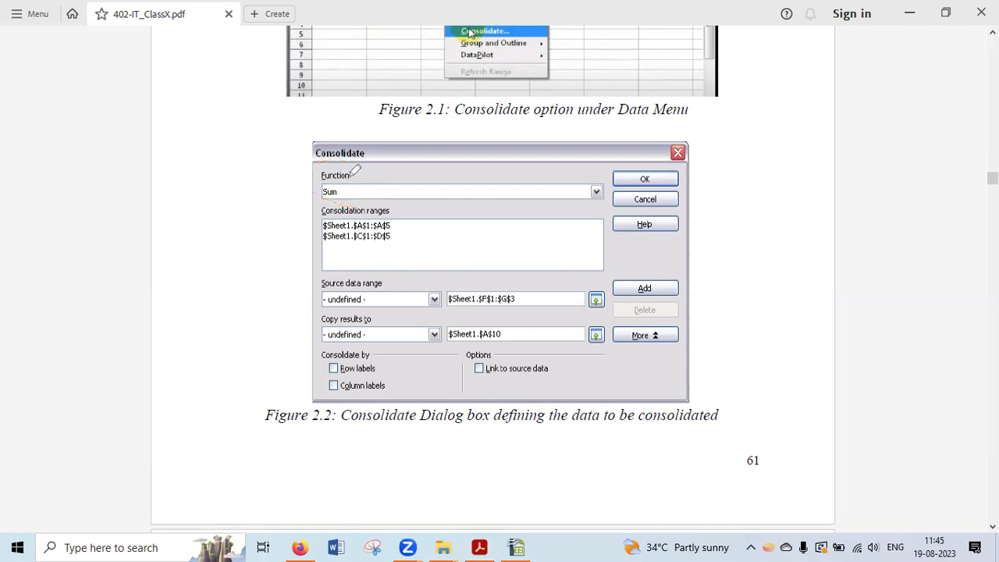
mouse_move(332, 178)
left_mouse_down()
mouse_move(320, 207)
mouse_move(355, 173)
left_mouse_up()
mouse_move(352, 174)
left_mouse_down()
mouse_move(334, 170)
mouse_move(315, 186)
mouse_move(356, 181)
mouse_move(341, 171)
left_mouse_up()
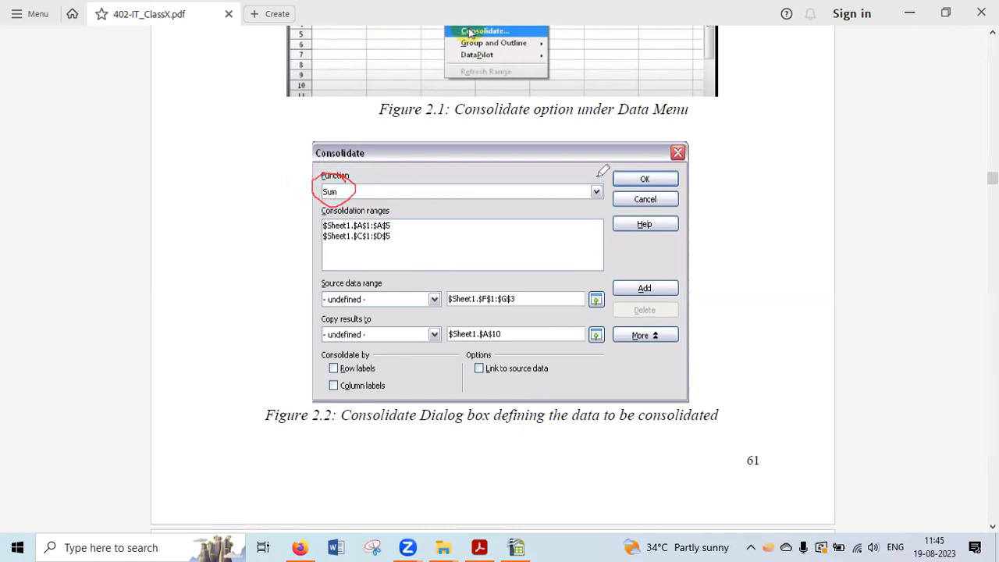
mouse_move(599, 177)
left_mouse_down()
mouse_move(581, 195)
mouse_move(605, 205)
mouse_move(607, 193)
left_mouse_up()
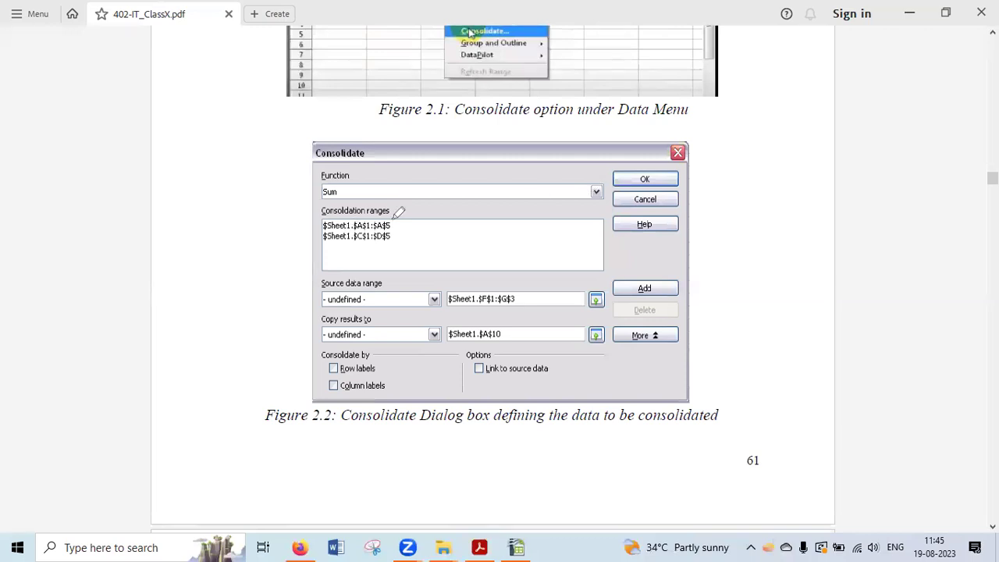
- Circle the Consolidation ranges list and the source data range $Sheet1.$F$1:$G$3
mouse_move(410, 211)
left_mouse_down()
mouse_move(378, 196)
mouse_move(311, 252)
mouse_move(409, 220)
mouse_move(408, 204)
left_mouse_up()
mouse_move(394, 210)
left_mouse_down()
mouse_move(401, 269)
mouse_move(398, 207)
left_mouse_up()
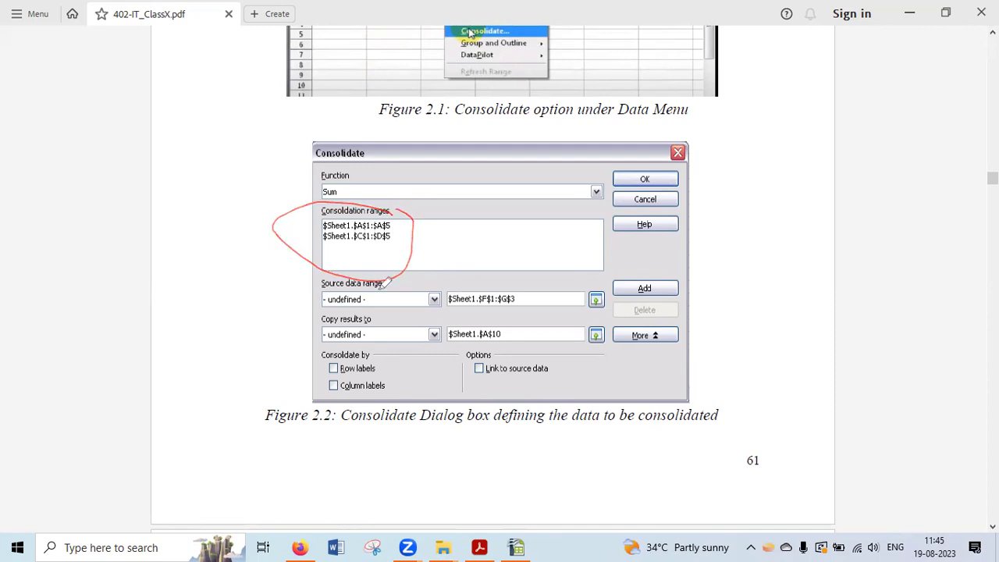
mouse_move(397, 280)
left_mouse_down()
mouse_move(321, 267)
mouse_move(381, 305)
mouse_move(391, 267)
left_mouse_up()
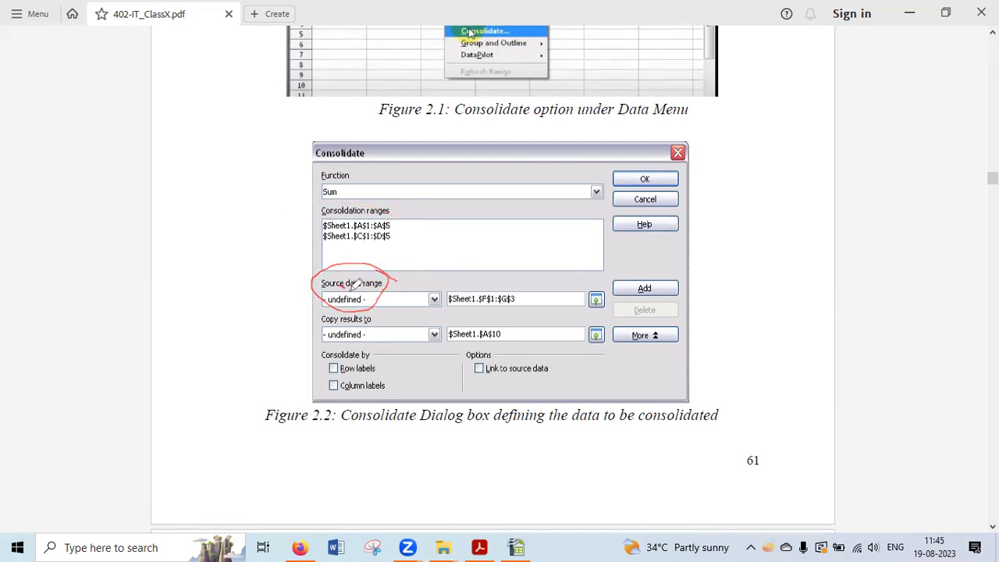
left_click_drag(344, 288, 388, 255)
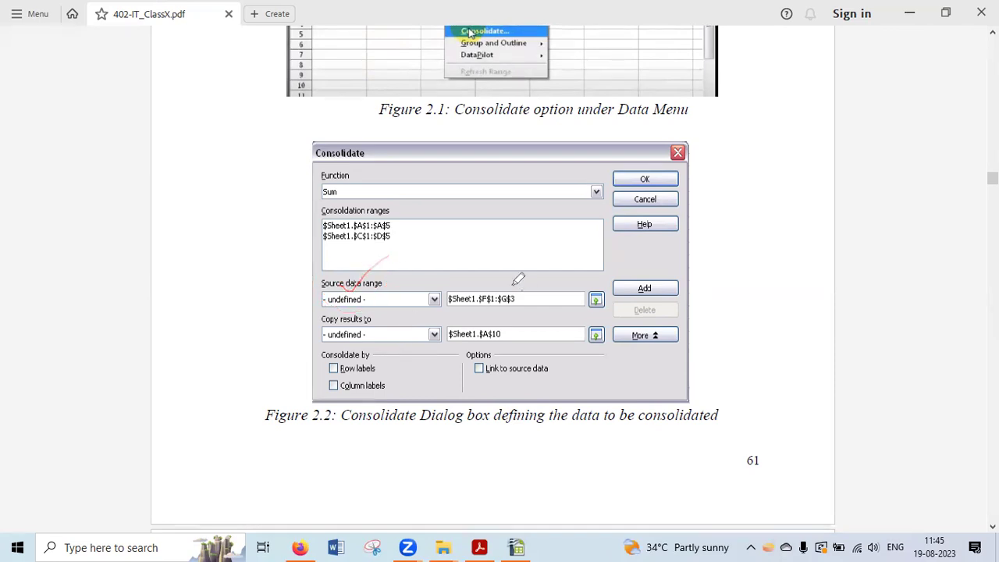
mouse_move(518, 278)
left_mouse_down()
mouse_move(434, 290)
mouse_move(506, 318)
mouse_move(528, 290)
left_mouse_up()
mouse_move(454, 298)
left_mouse_down()
mouse_move(474, 289)
mouse_move(494, 320)
mouse_move(507, 289)
mouse_move(518, 300)
mouse_move(511, 314)
left_mouse_up()
mouse_move(521, 286)
left_mouse_down()
mouse_move(460, 311)
mouse_move(517, 293)
left_mouse_up()
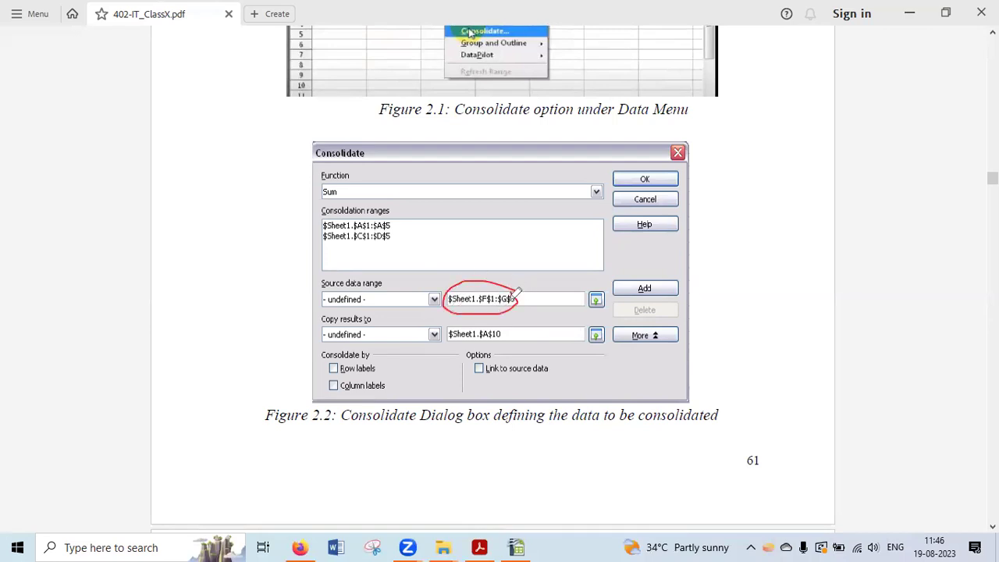
mouse_move(626, 279)
left_mouse_down()
mouse_move(634, 287)
mouse_move(658, 266)
left_mouse_up()
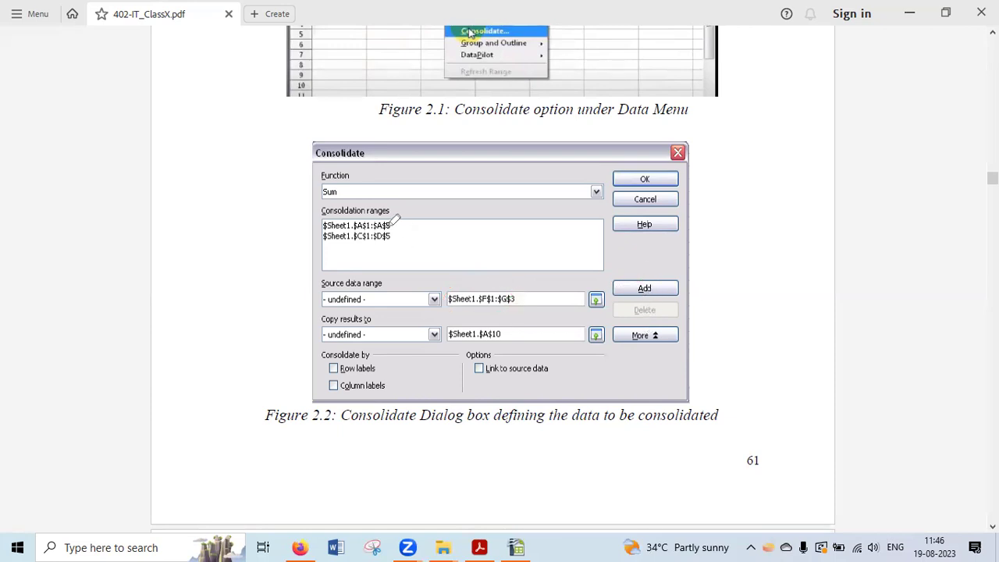
mouse_move(390, 213)
left_mouse_down()
mouse_move(313, 220)
mouse_move(367, 234)
mouse_move(402, 218)
mouse_move(388, 209)
left_mouse_up()
mouse_move(518, 285)
left_mouse_down()
mouse_move(450, 290)
mouse_move(517, 306)
mouse_move(517, 288)
left_mouse_up()
mouse_move(519, 293)
left_mouse_down()
mouse_move(468, 279)
mouse_move(438, 301)
mouse_move(521, 306)
mouse_move(518, 288)
left_mouse_up()
left_click_drag(686, 258, 644, 292)
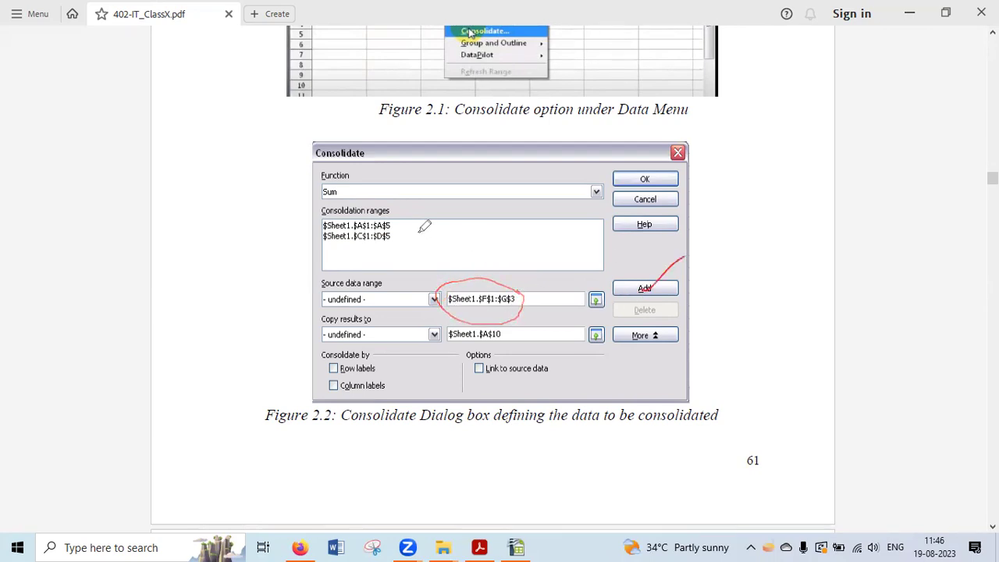
mouse_move(412, 232)
left_mouse_down()
mouse_move(344, 224)
mouse_move(419, 232)
mouse_move(406, 224)
left_mouse_up()
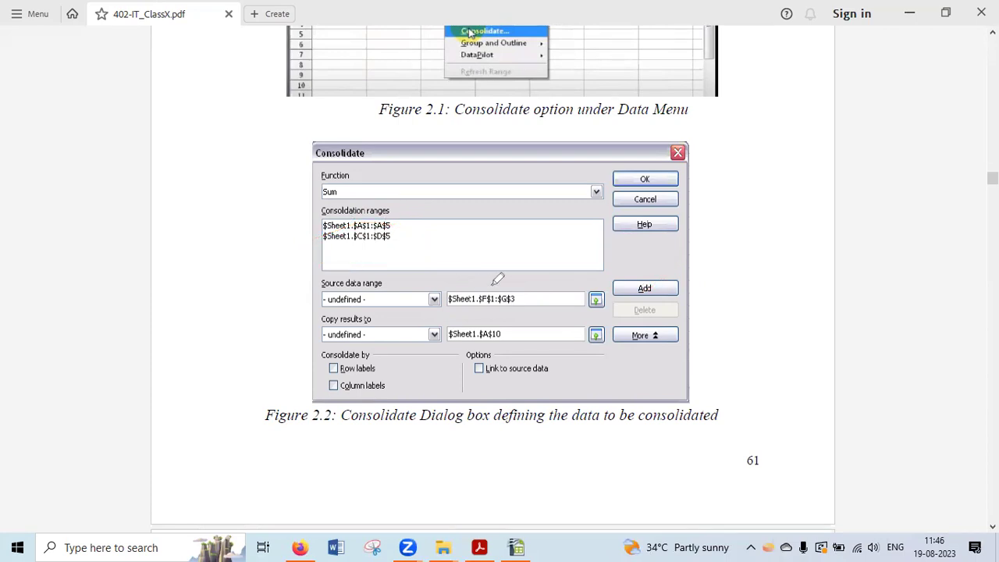
left_click_drag(485, 294, 511, 281)
mouse_move(411, 212)
left_mouse_down()
mouse_move(326, 189)
mouse_move(322, 263)
mouse_move(389, 197)
left_mouse_up()
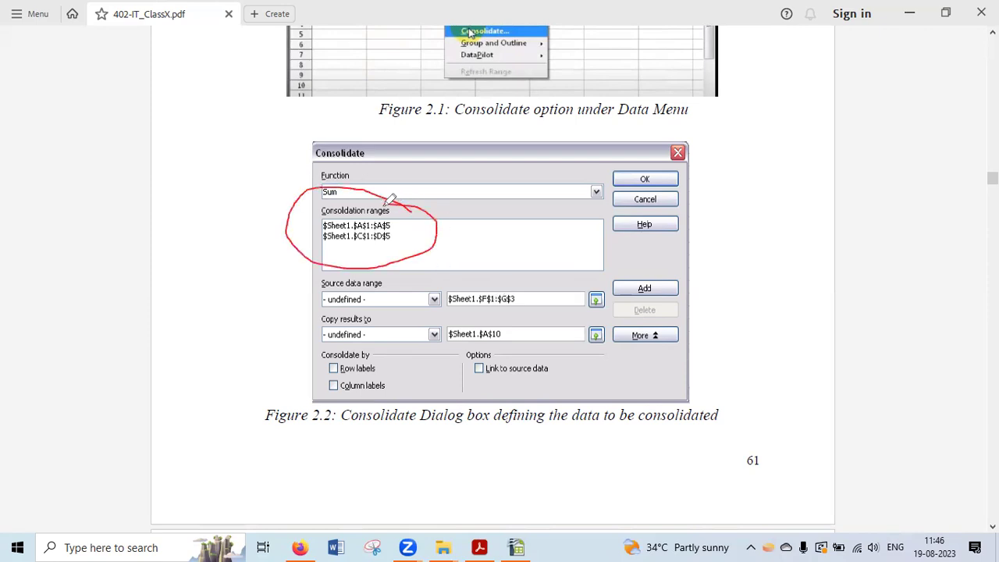
mouse_move(367, 244)
left_mouse_down()
mouse_move(377, 250)
mouse_move(425, 210)
left_mouse_up()
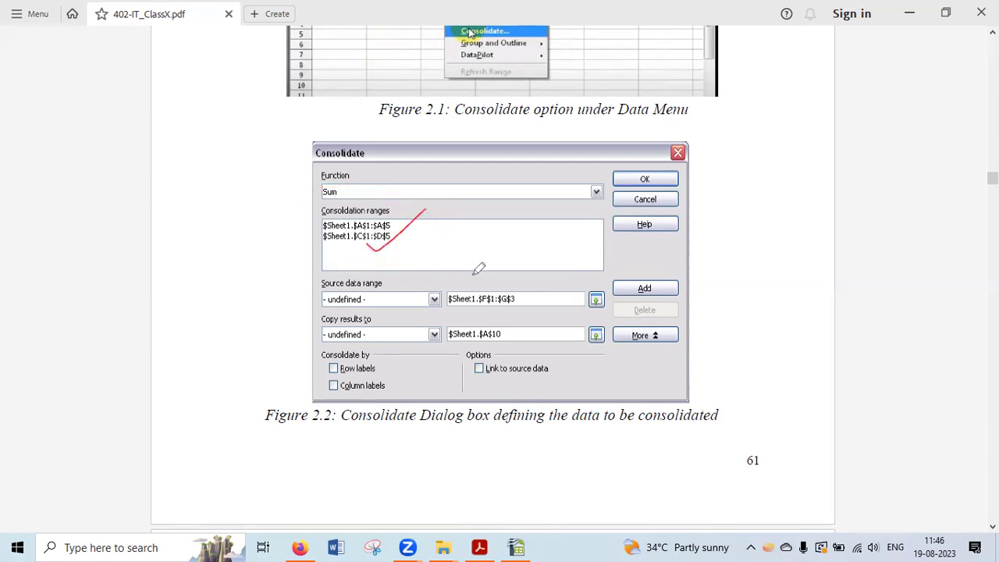
mouse_move(512, 322)
left_mouse_down()
mouse_move(451, 316)
mouse_move(471, 351)
mouse_move(509, 323)
left_mouse_up()
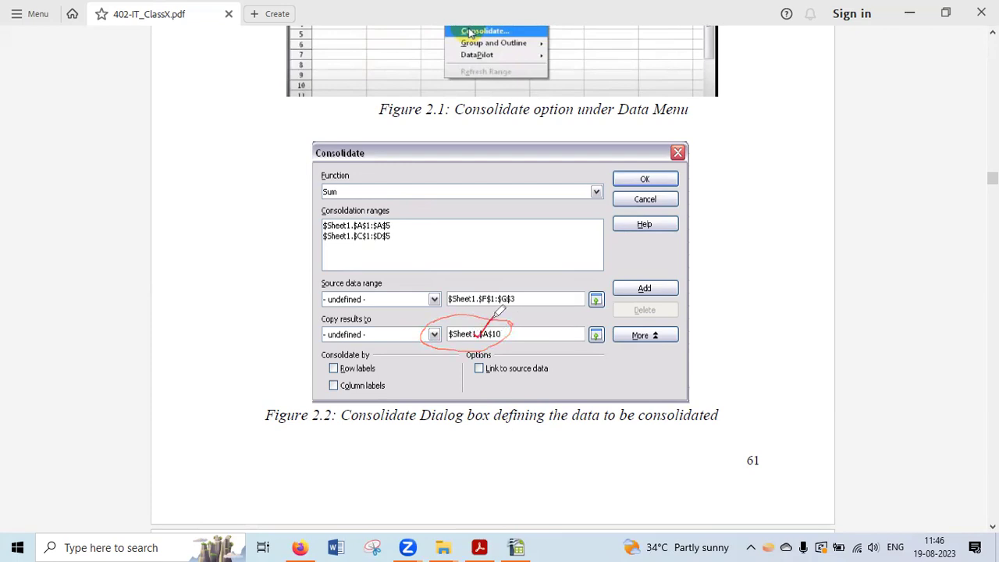
left_click_drag(477, 335, 493, 317)
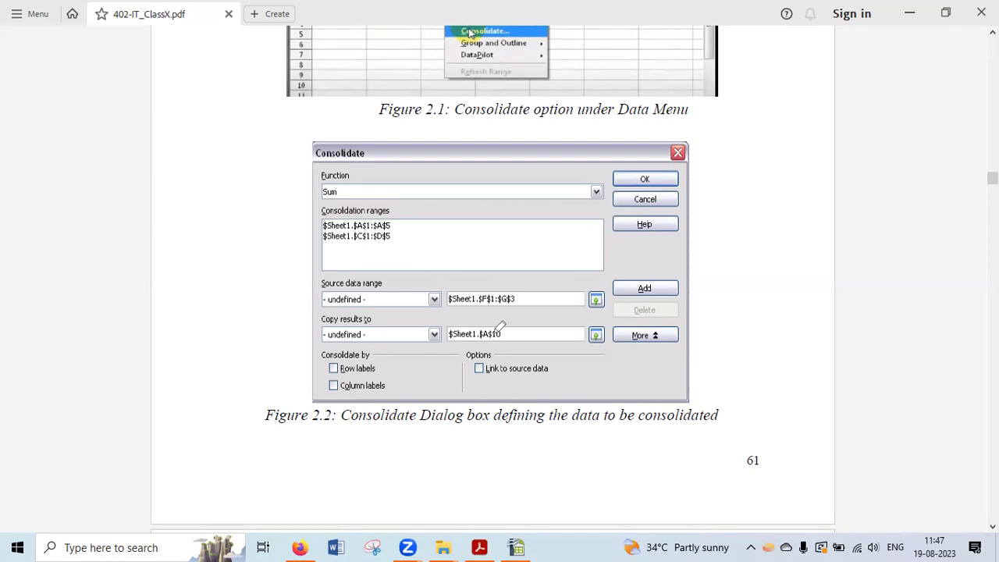
left_click_drag(492, 333, 519, 310)
mouse_move(455, 334)
left_mouse_down()
mouse_move(477, 319)
mouse_move(506, 321)
left_mouse_up()
left_click_drag(649, 186, 687, 151)
mouse_move(390, 226)
left_mouse_down()
mouse_move(403, 206)
mouse_move(410, 215)
left_mouse_up()
mouse_move(337, 174)
left_mouse_down()
mouse_move(308, 197)
mouse_move(334, 181)
left_mouse_up()
mouse_move(501, 317)
left_mouse_down()
mouse_move(452, 321)
mouse_move(492, 355)
mouse_move(505, 318)
left_mouse_up()
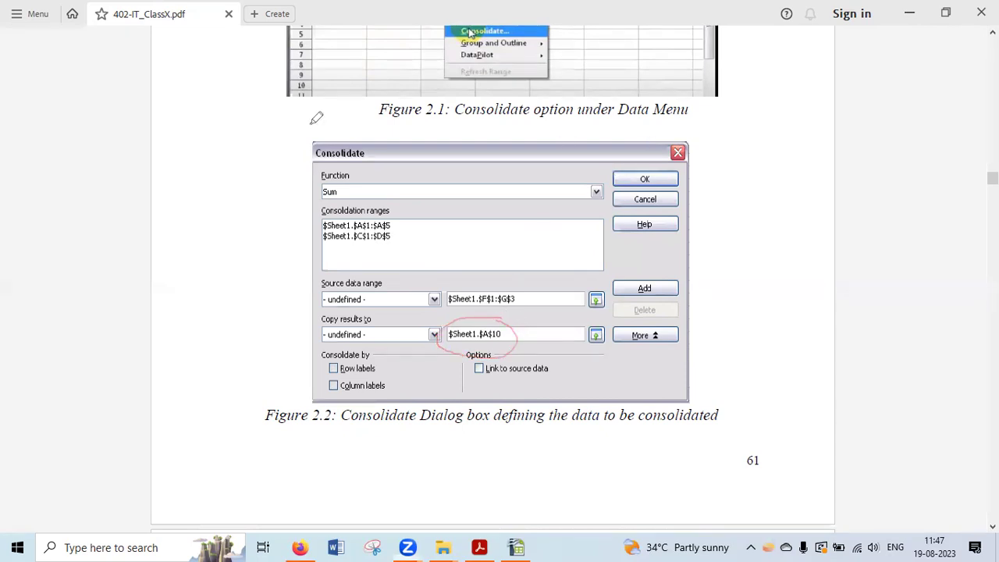
- In consolidate.ods, review the English marks on Sheet1 and the Maths marks on Sheet2
left_click(516, 548)
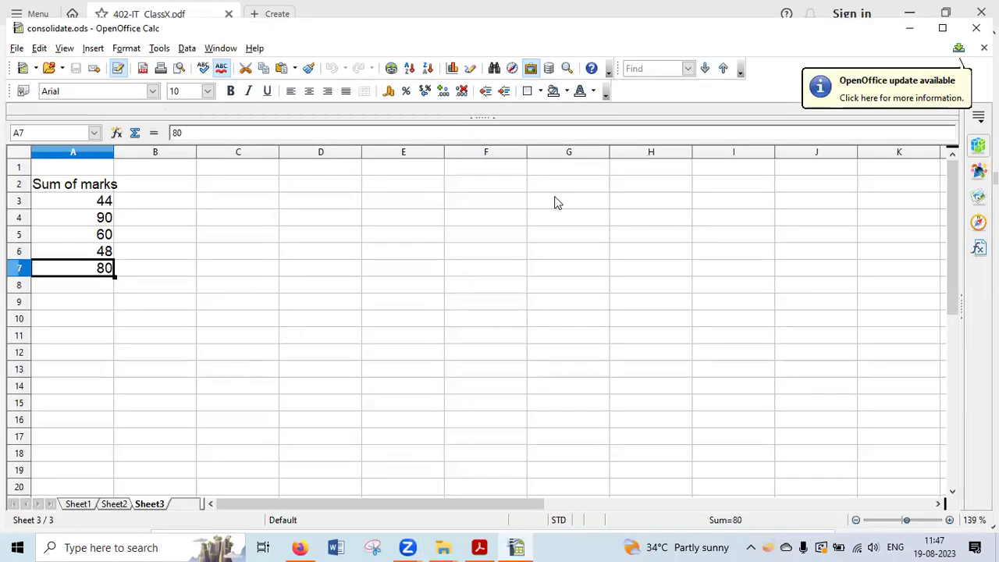
left_click(78, 504)
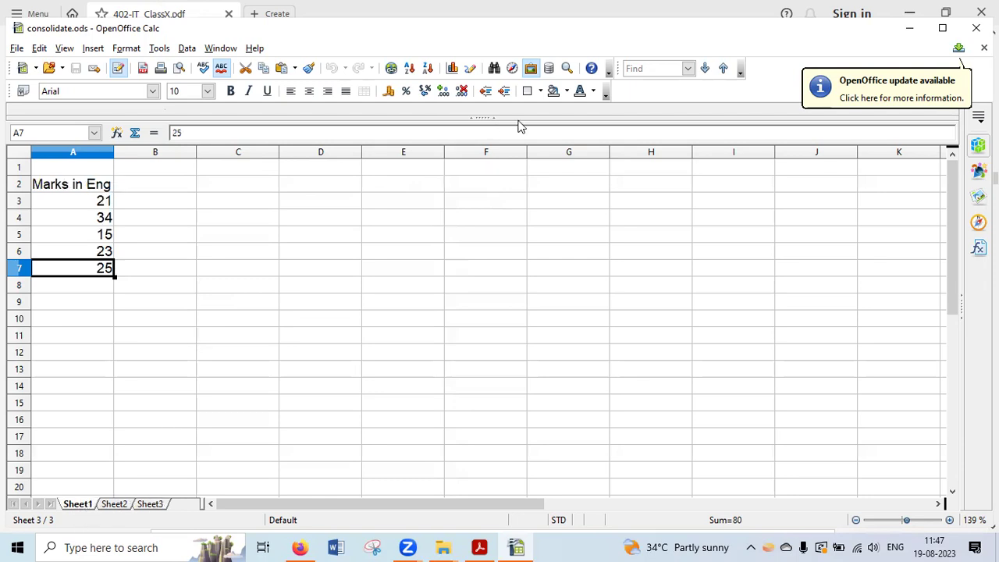
left_click_drag(81, 494, 142, 435)
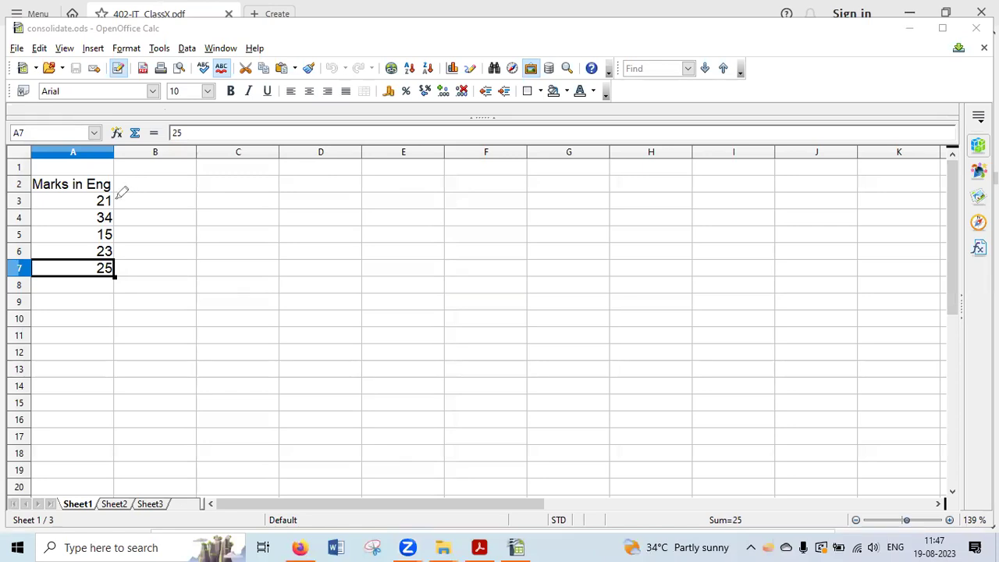
mouse_move(118, 192)
left_mouse_down()
mouse_move(92, 194)
mouse_move(74, 282)
mouse_move(139, 225)
mouse_move(119, 188)
left_mouse_up()
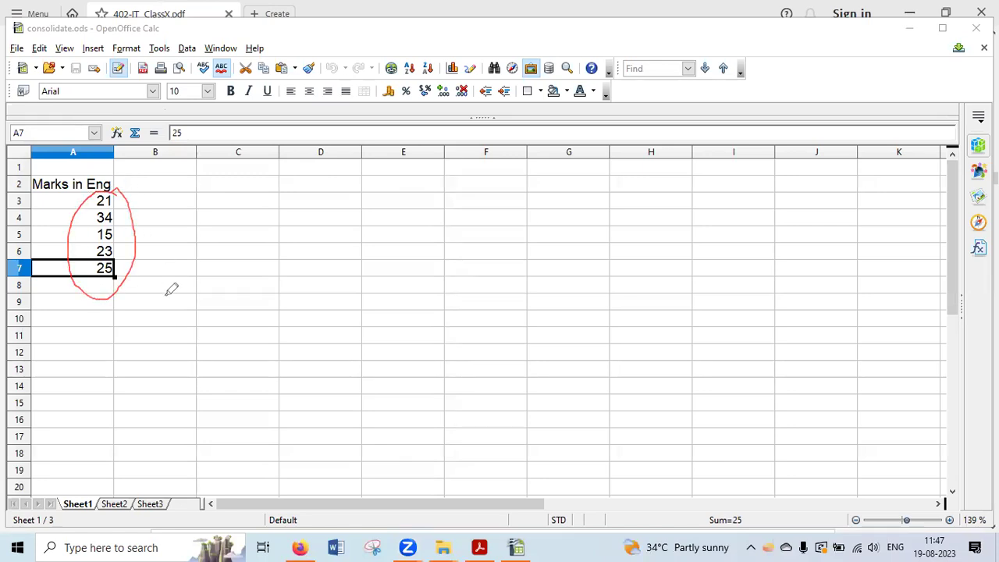
left_click(114, 504)
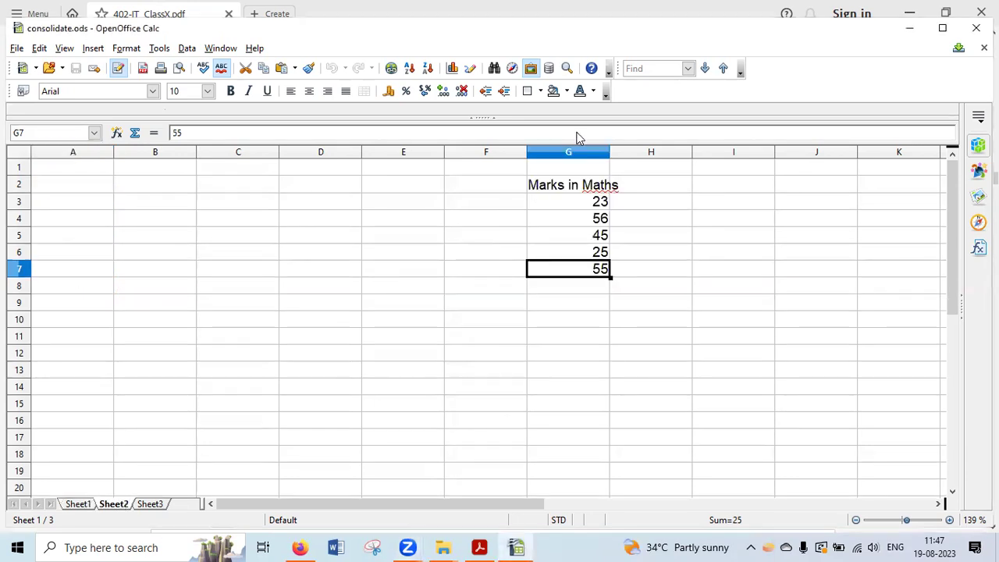
mouse_move(604, 167)
left_mouse_down()
mouse_move(568, 207)
mouse_move(645, 252)
mouse_move(605, 174)
mouse_move(618, 192)
mouse_move(618, 228)
mouse_move(645, 250)
left_mouse_up()
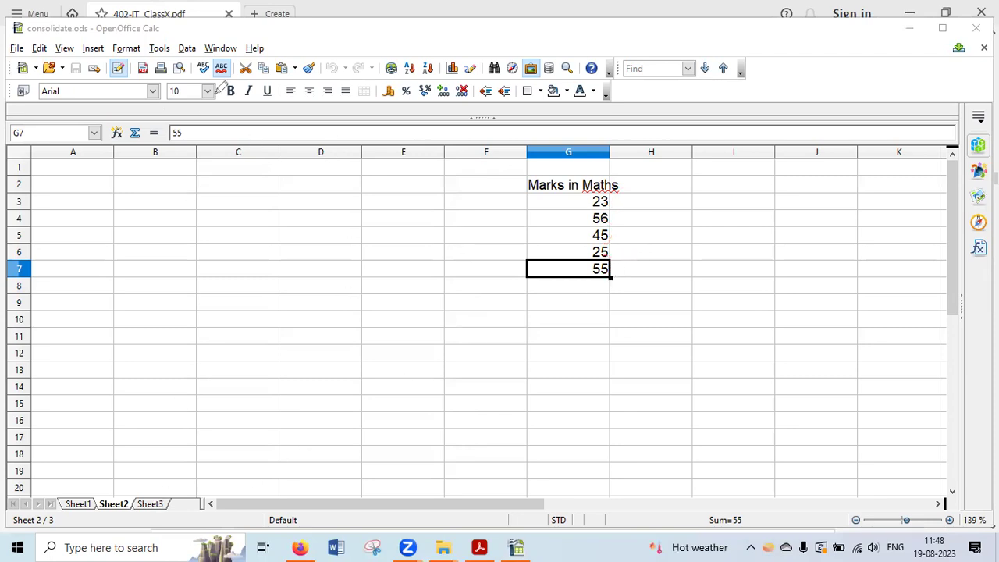
- Select the sums in A3:A7 on Sheet3
left_click(151, 504)
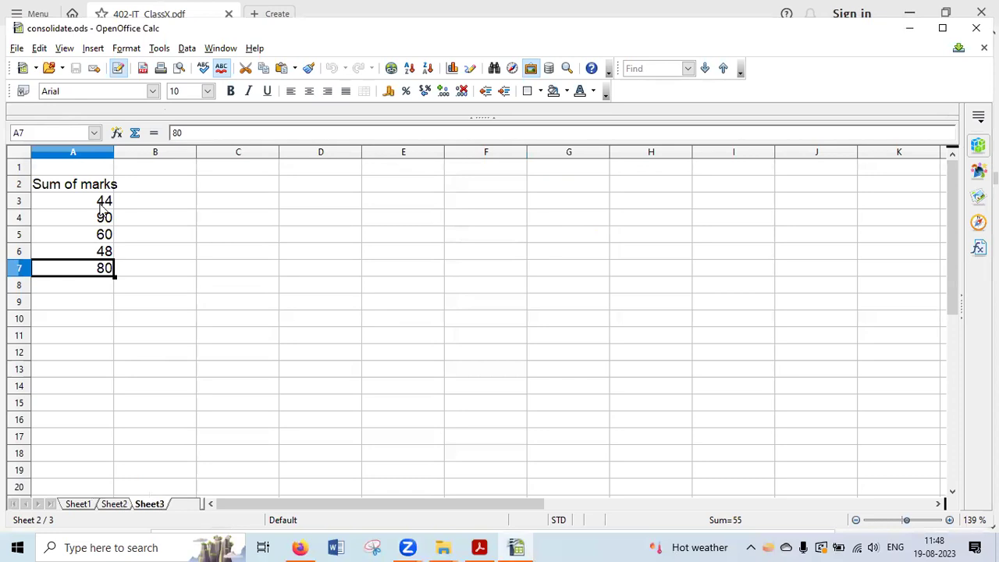
left_click(88, 205)
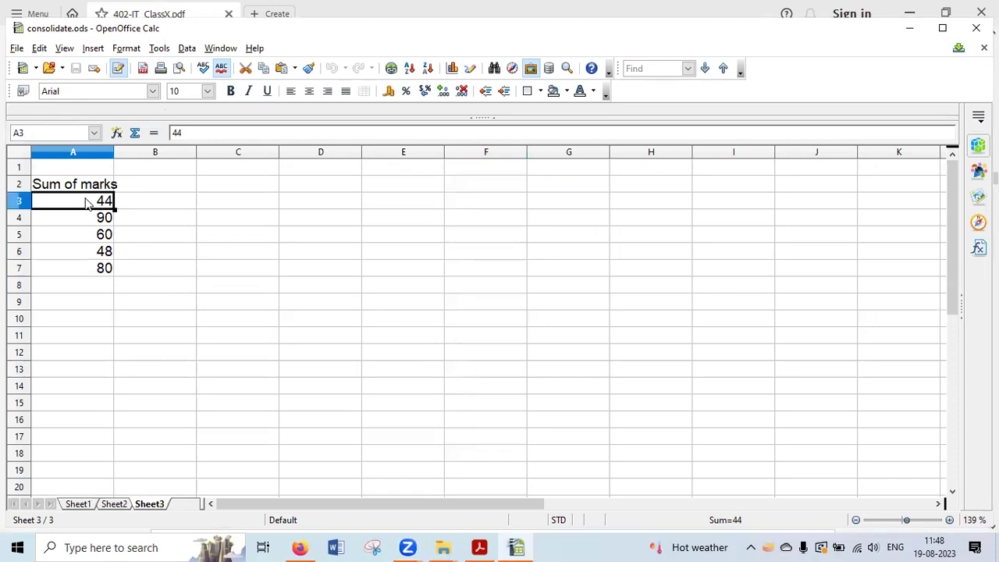
left_click(100, 267, "shift")
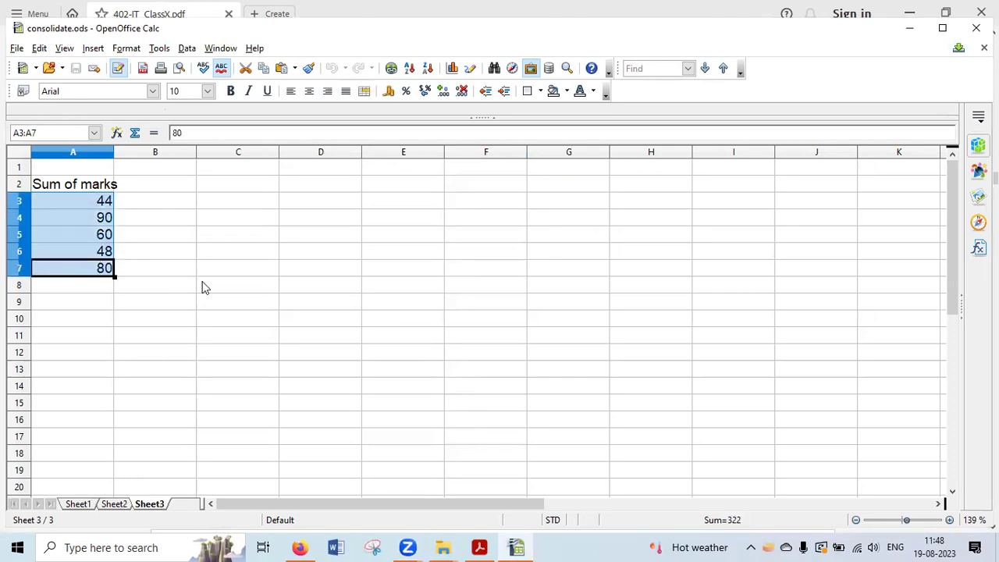
- Delete all contents of the old sums in Sheet3 A3:A7
key("Delete")
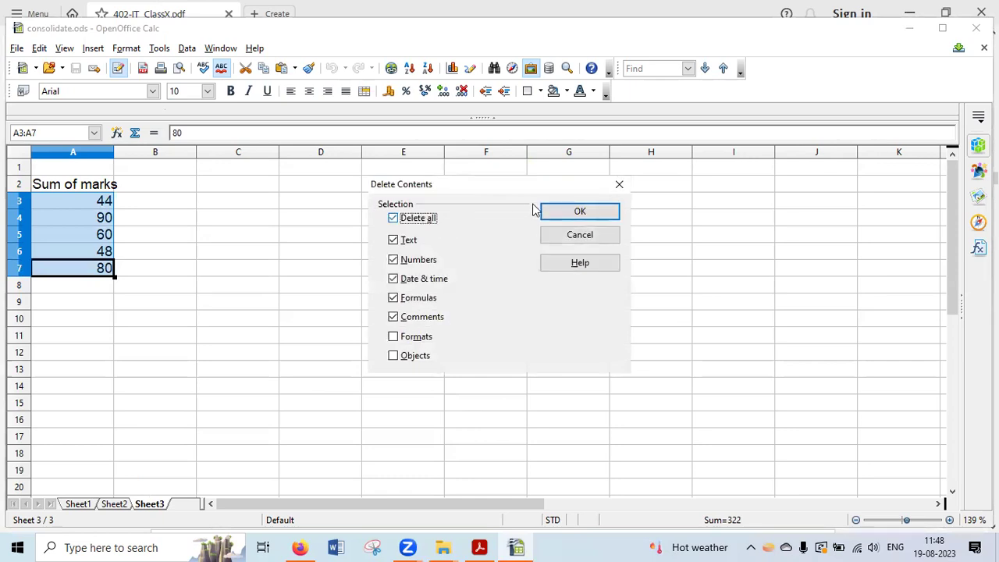
key("space")
left_click(556, 212)
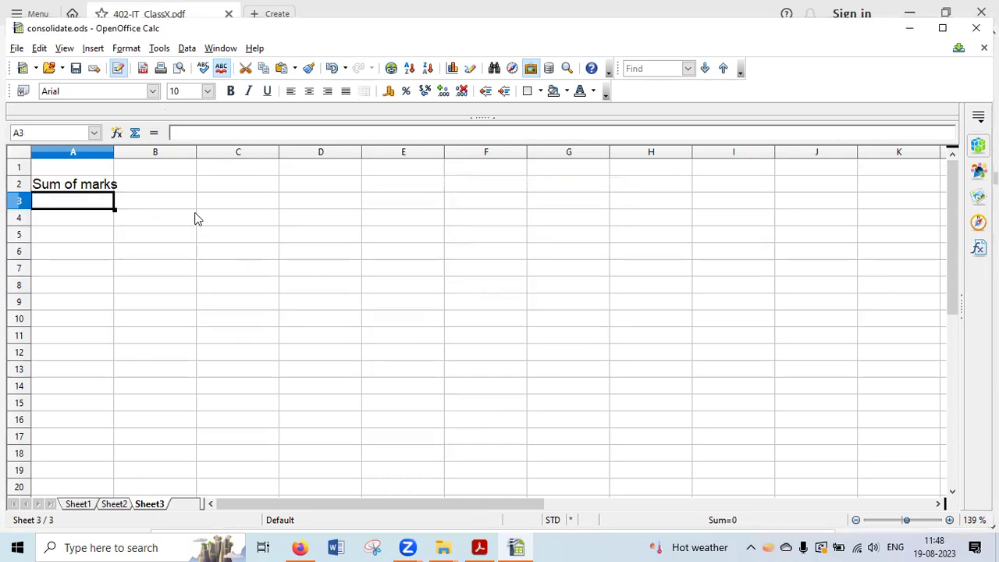
- Compare the first English mark 21 with the first Maths mark 23
left_click(77, 504)
left_click(87, 203)
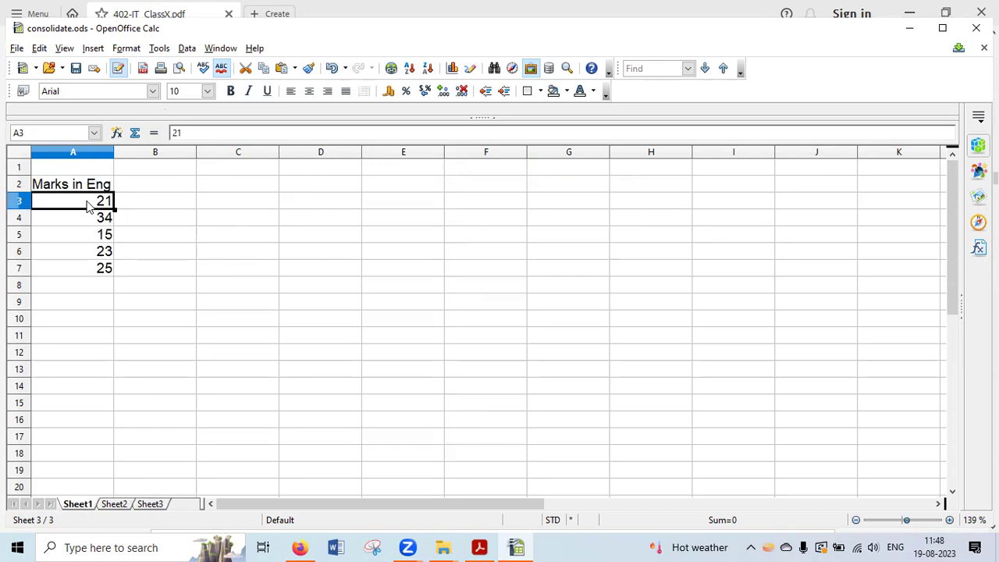
left_click(118, 504)
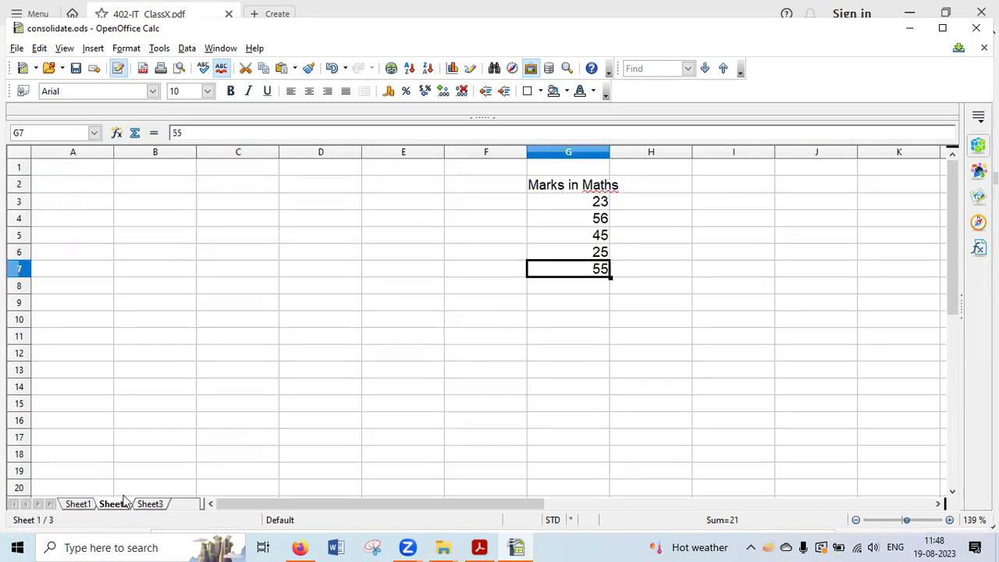
left_click(574, 204)
left_click(145, 504)
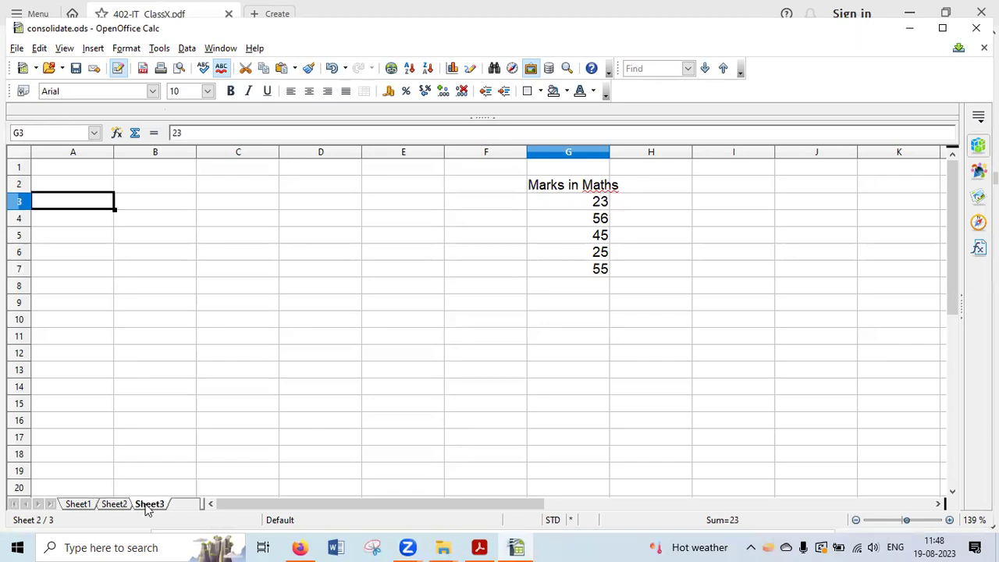
- Compare the second marks, 34 and 56, whose sum belongs in A4
left_click(84, 506)
left_click(109, 220)
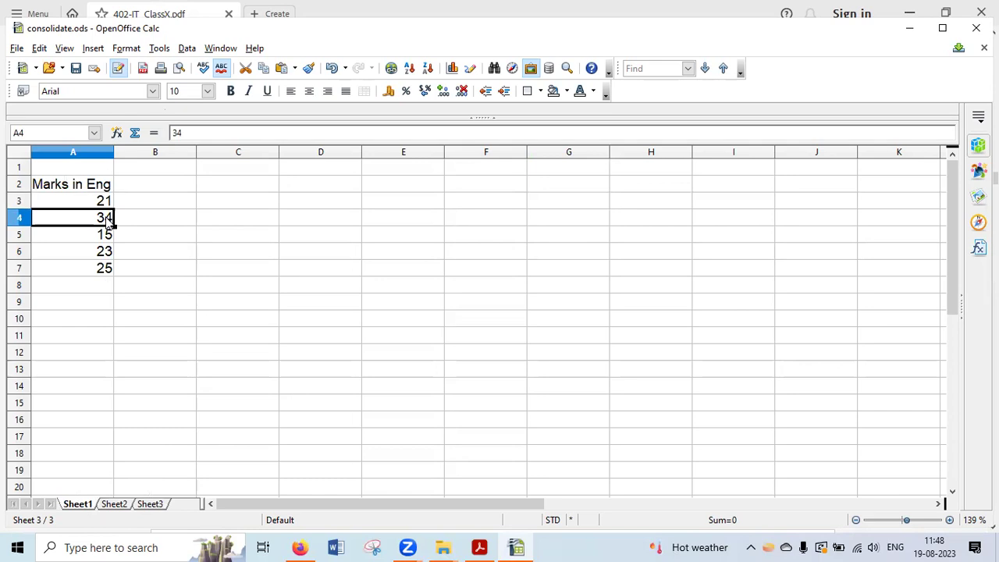
left_click(114, 505)
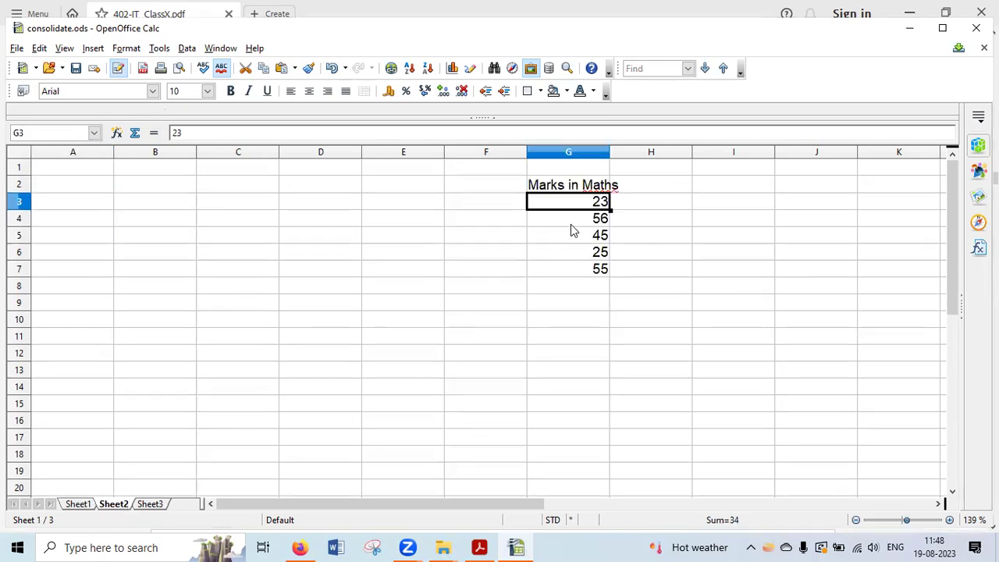
left_click(572, 224)
left_click(150, 504)
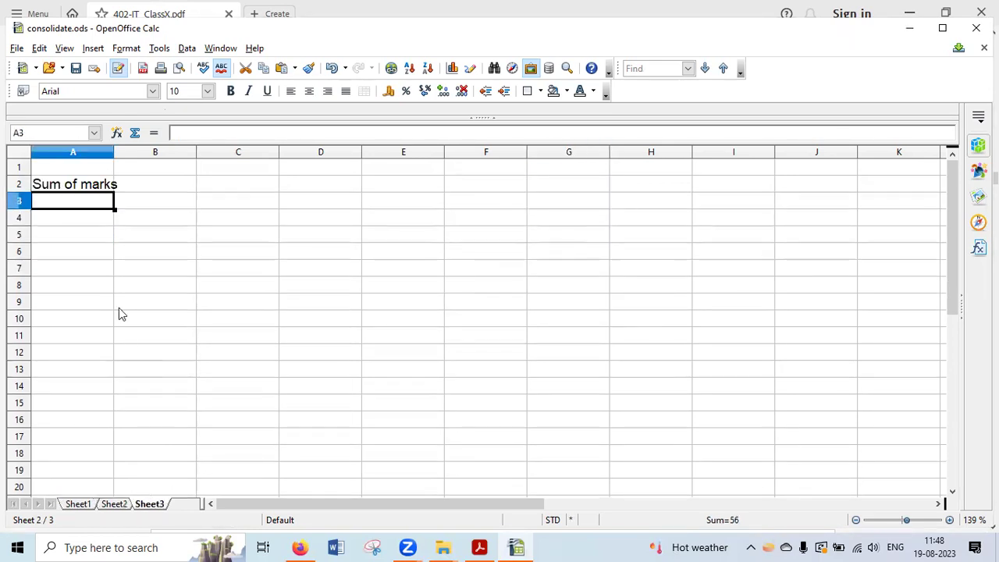
left_click(90, 224)
- Compare the third marks, 15 and 45, whose sum belongs in A5
left_click(78, 504)
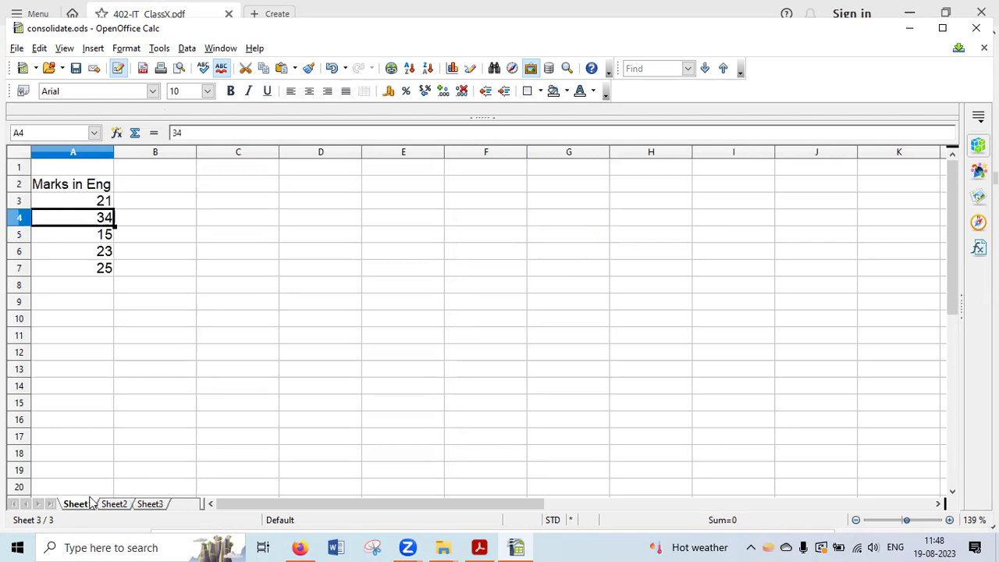
left_click(105, 236)
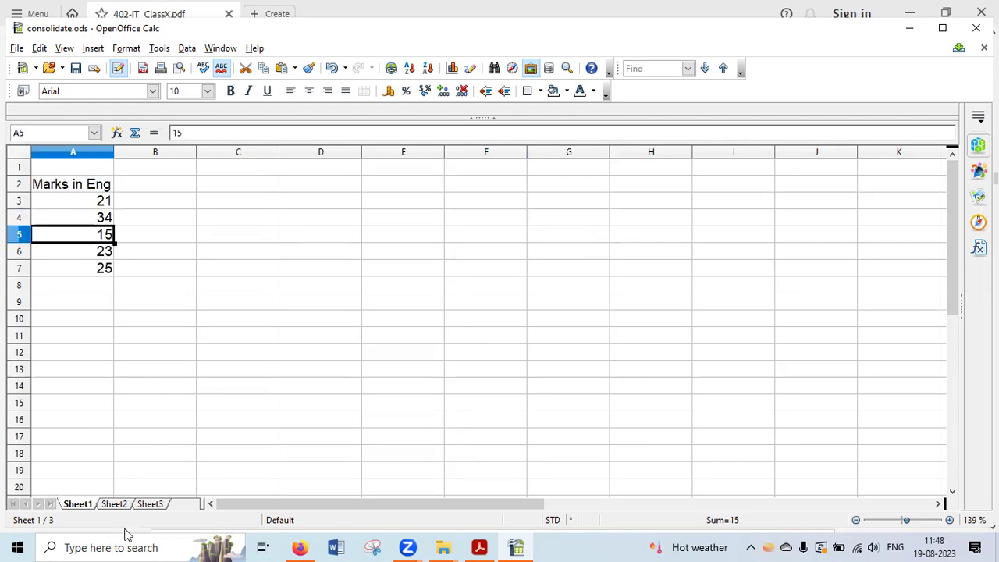
left_click(127, 506)
left_click(587, 243)
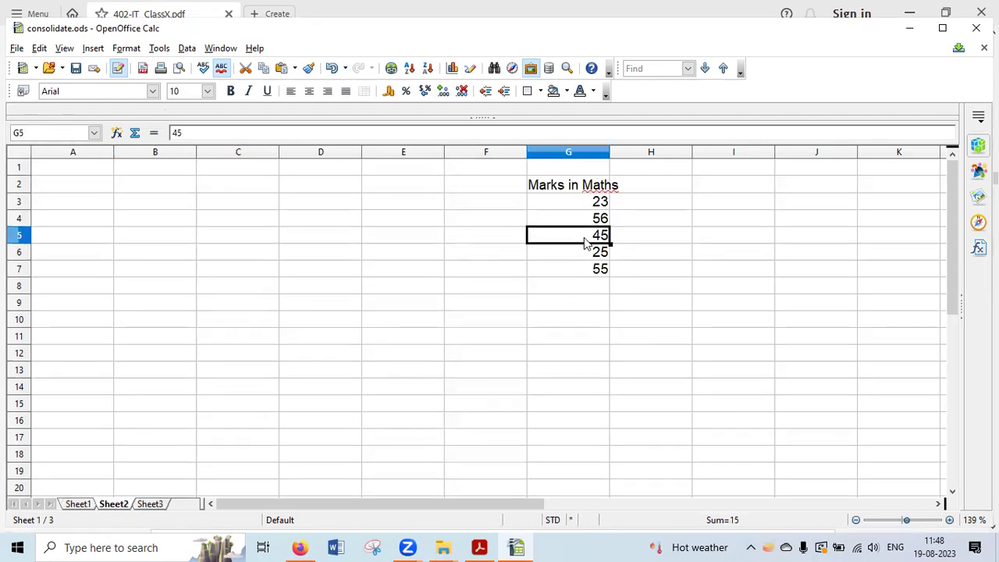
left_click(151, 505)
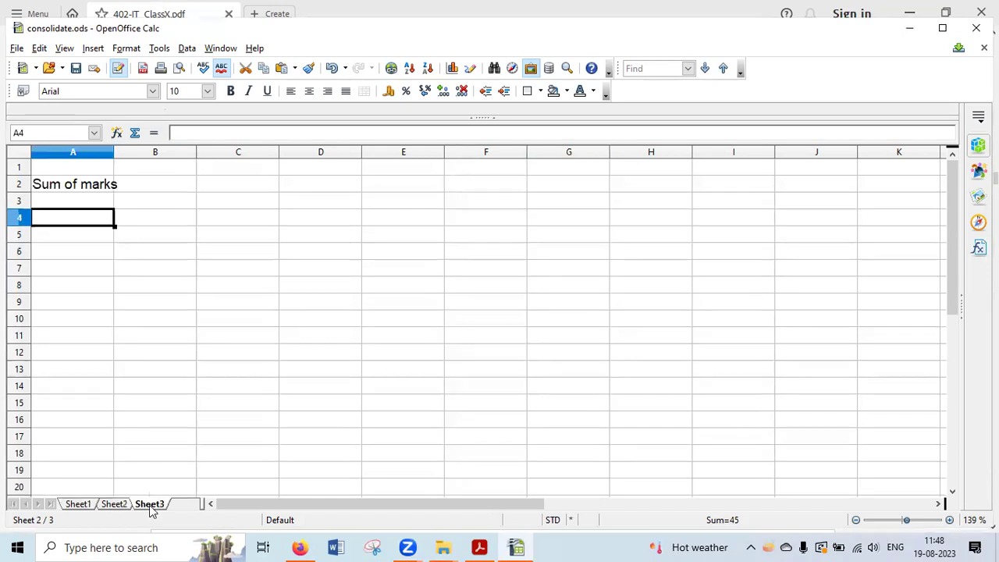
left_click(86, 239)
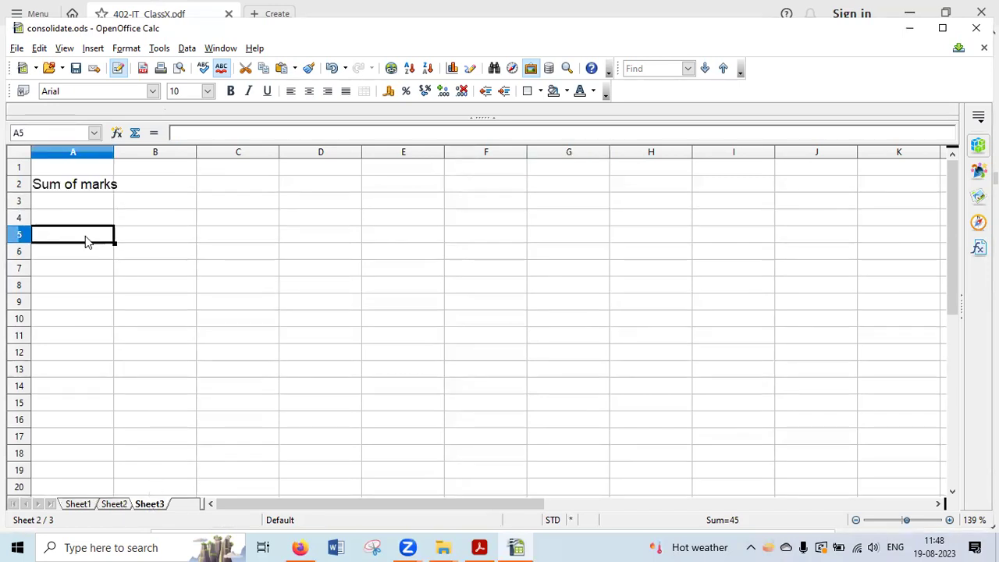
- Select English marks A3:A7, Maths marks G3:G7, then destination A3:A7 on Sheet3
left_click(79, 505)
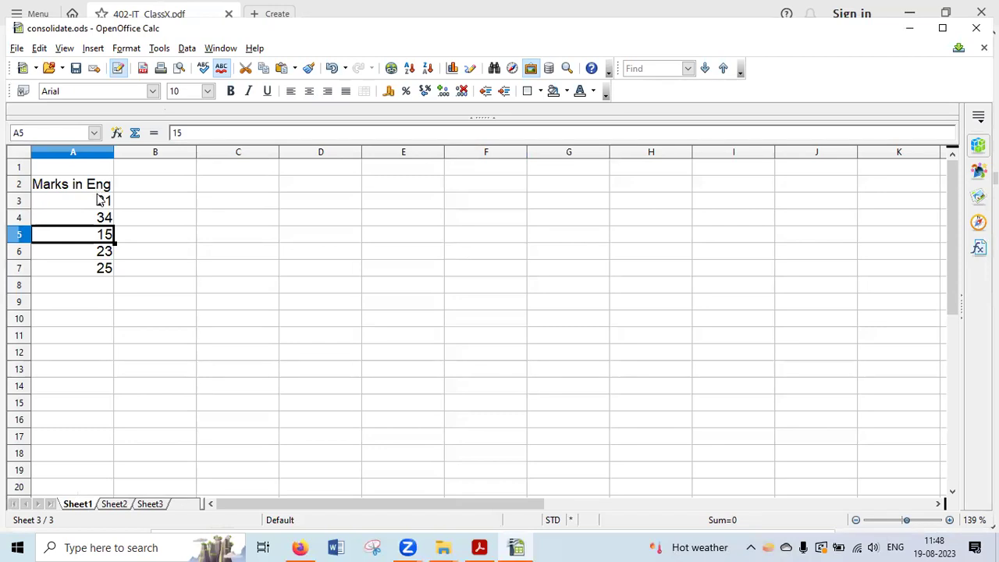
left_click_drag(100, 201, 108, 267)
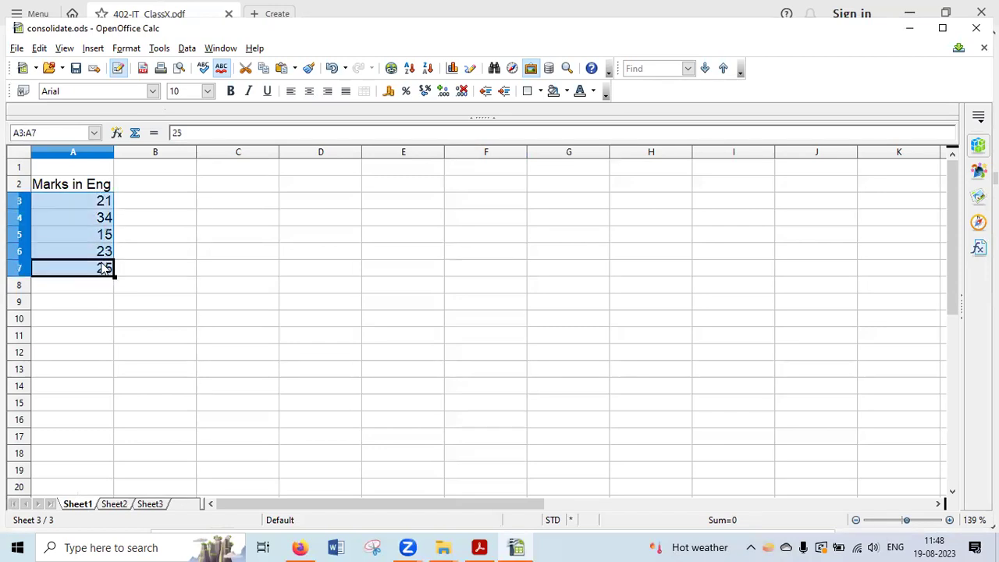
left_click(116, 506)
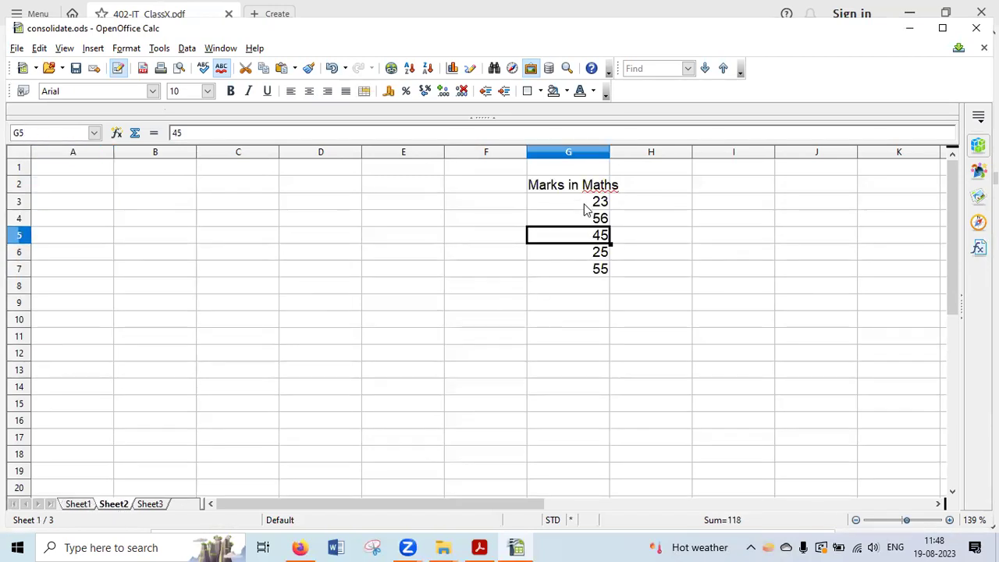
left_click_drag(584, 206, 588, 270)
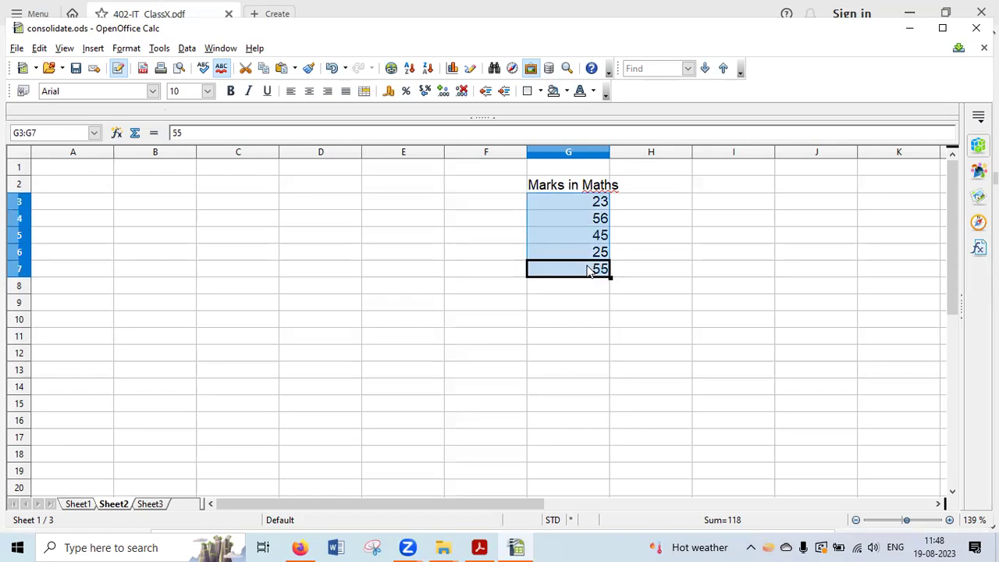
left_click(159, 507)
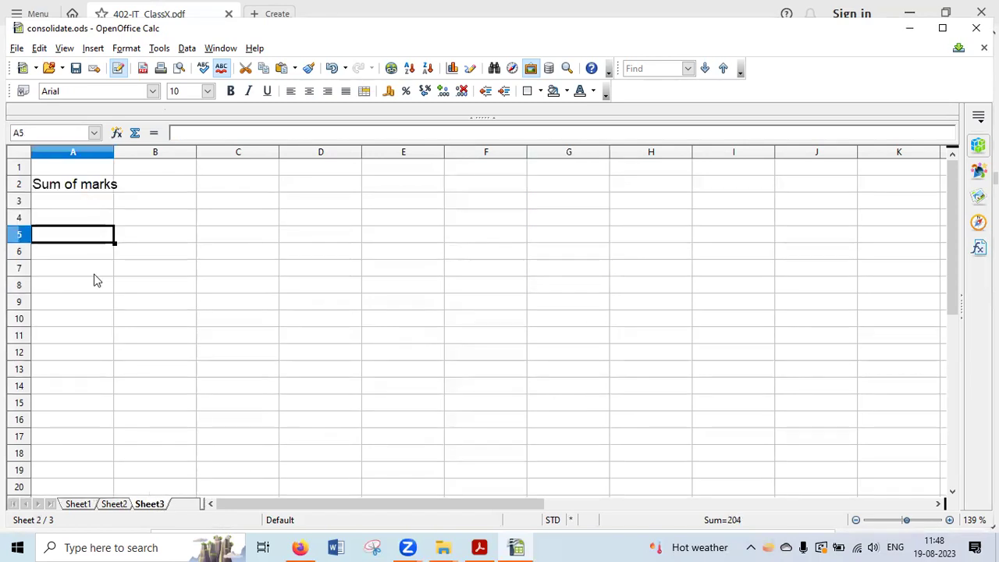
left_click_drag(73, 200, 95, 273)
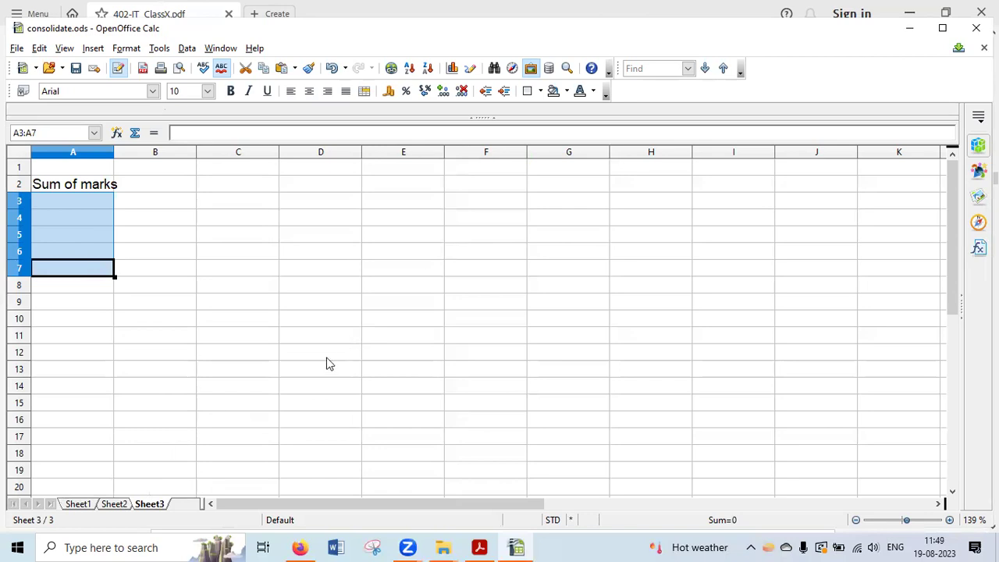
- Open Data > Consolidate with Sheet3 A3:A7 selected
key("alt+d")
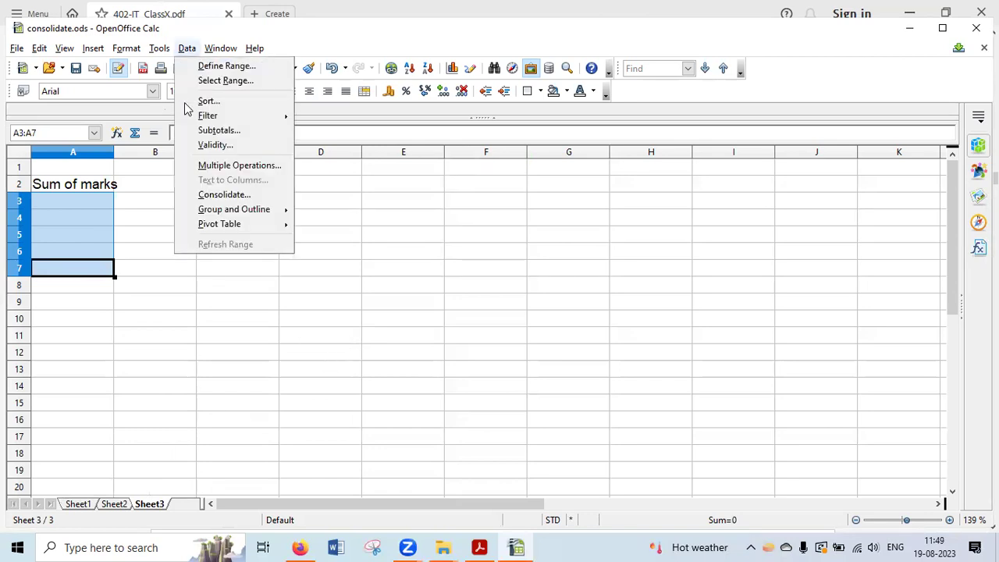
key("Left")
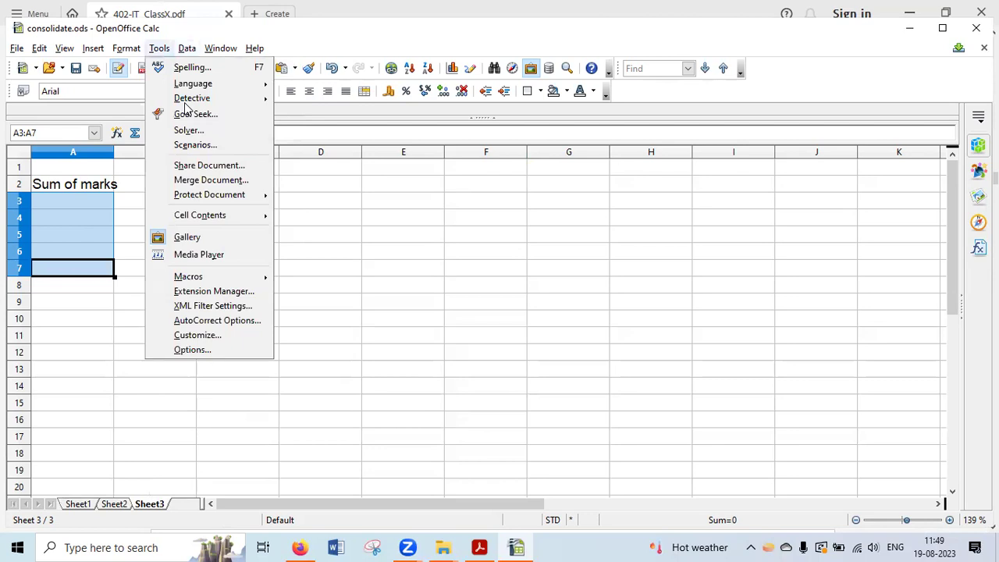
key("Right")
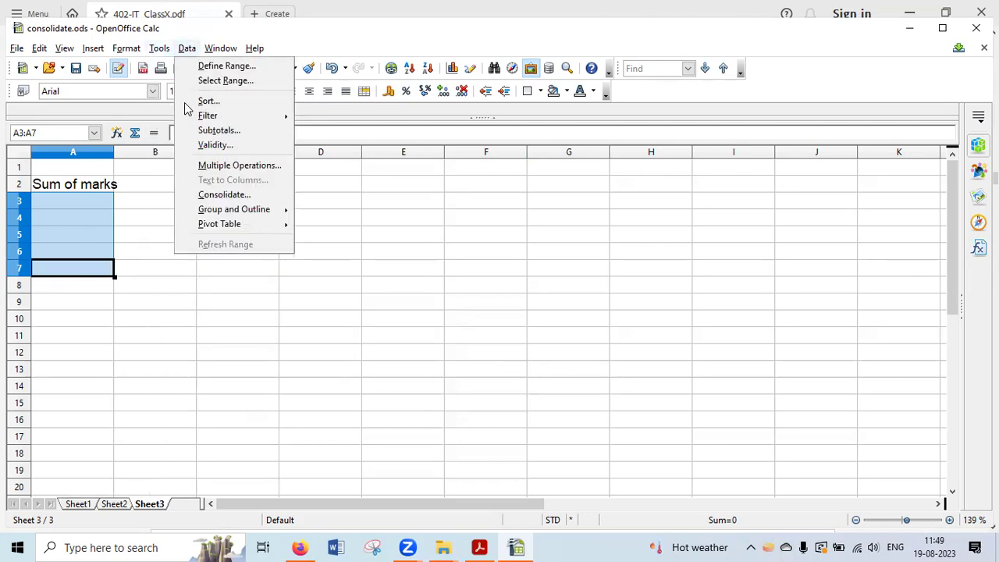
left_click(225, 196)
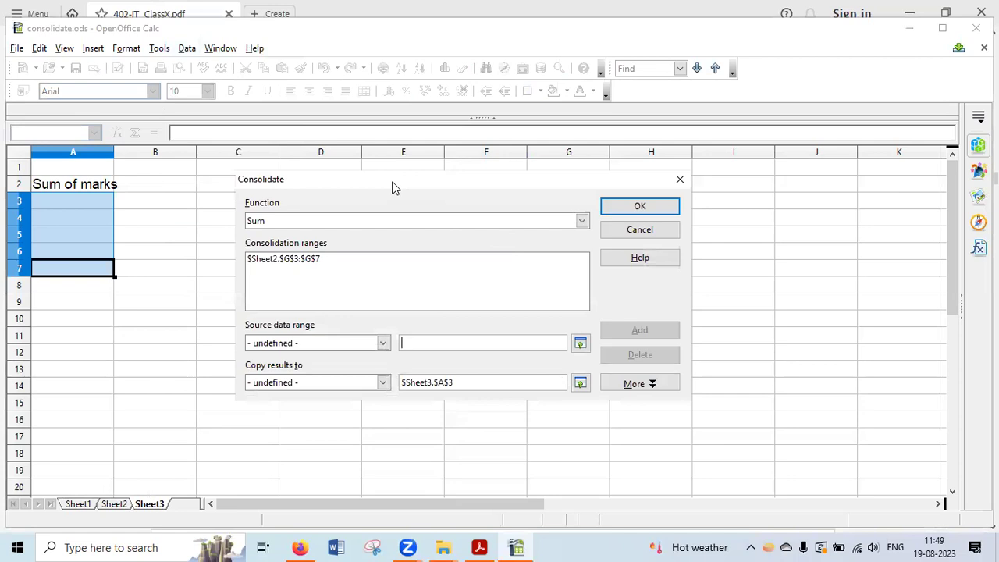
- Keep Sum as the function and remove the leftover $Sheet2.$G$3:$G$7 consolidation range
left_click(290, 223)
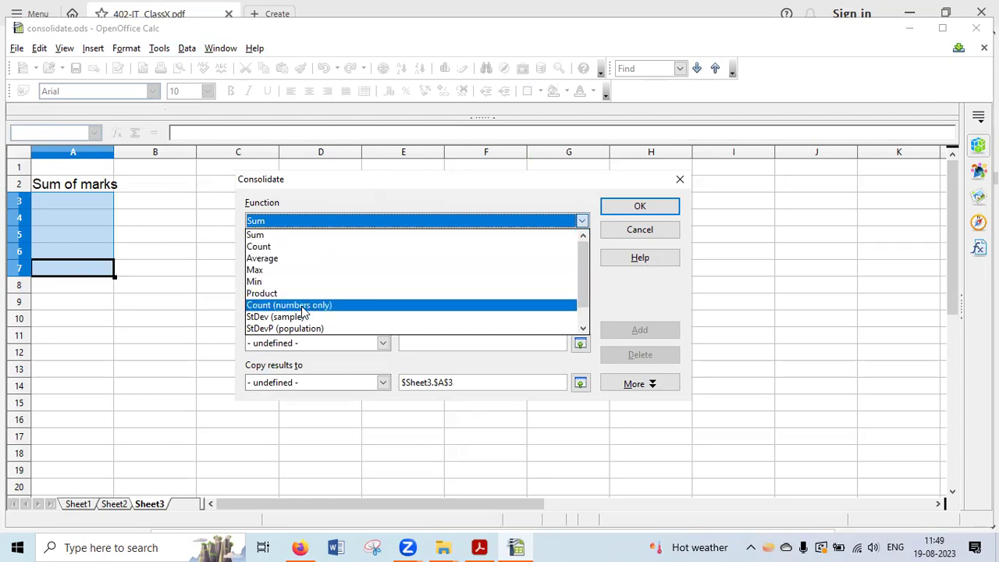
left_click(262, 237)
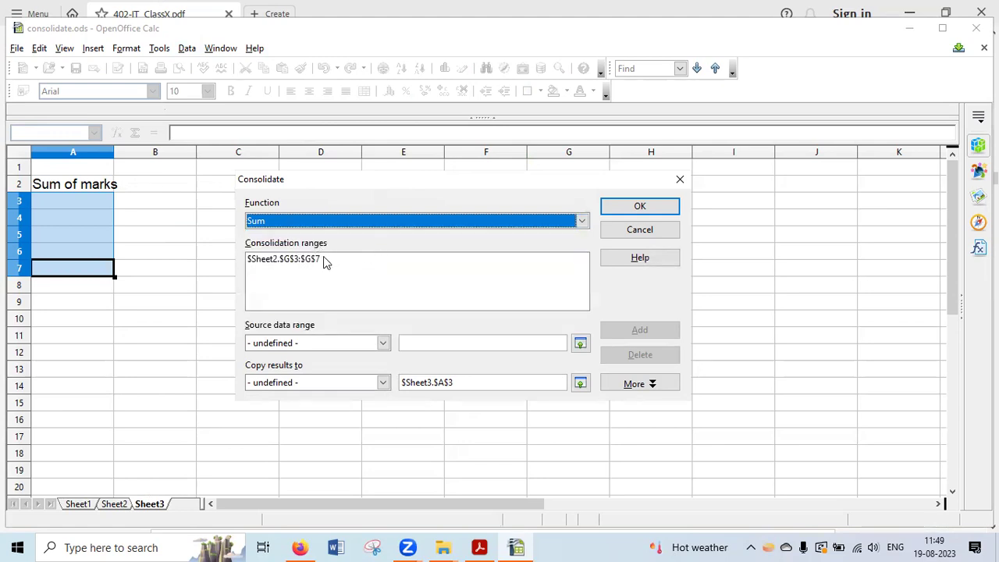
left_click(297, 259)
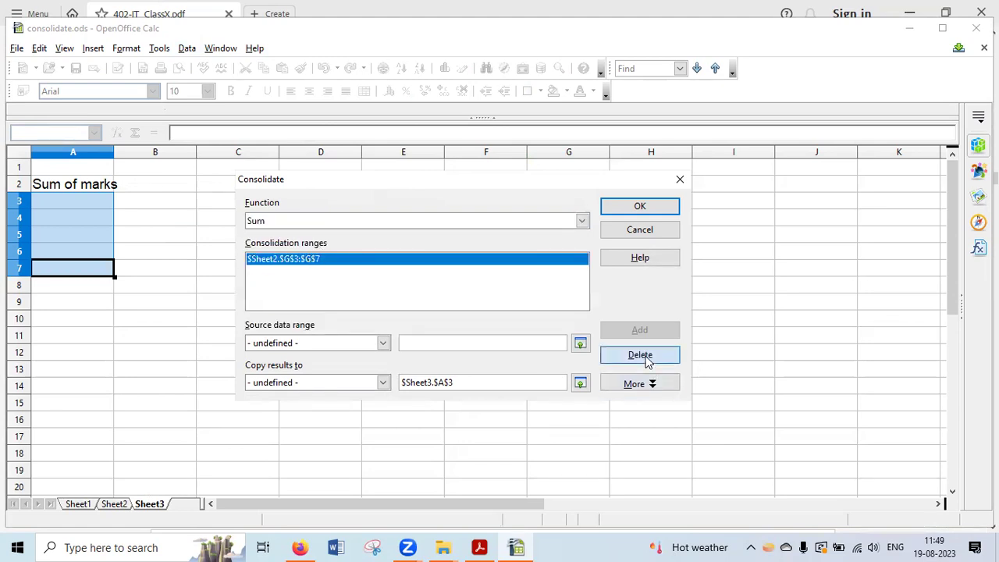
left_click(641, 355)
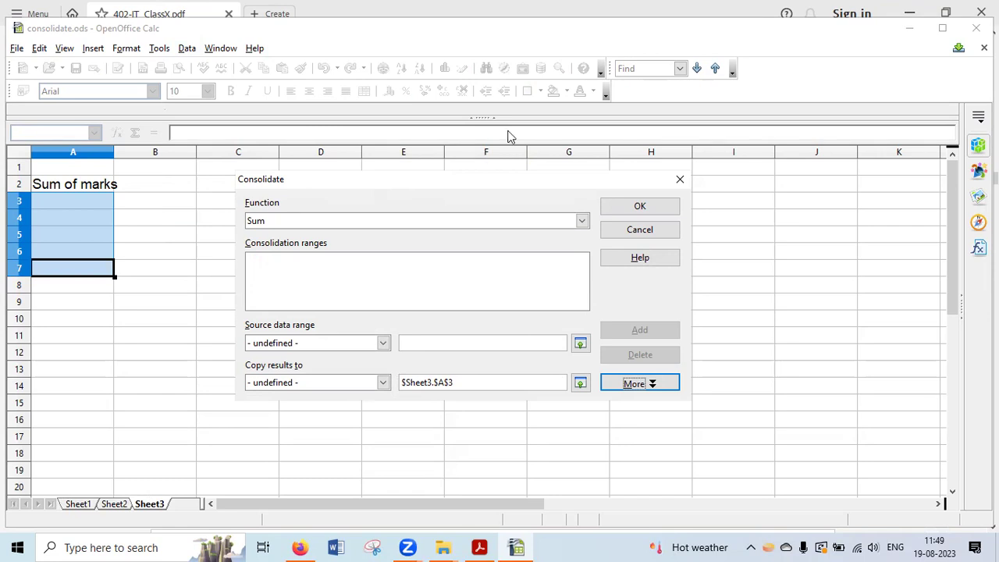
left_click_drag(284, 327, 329, 282)
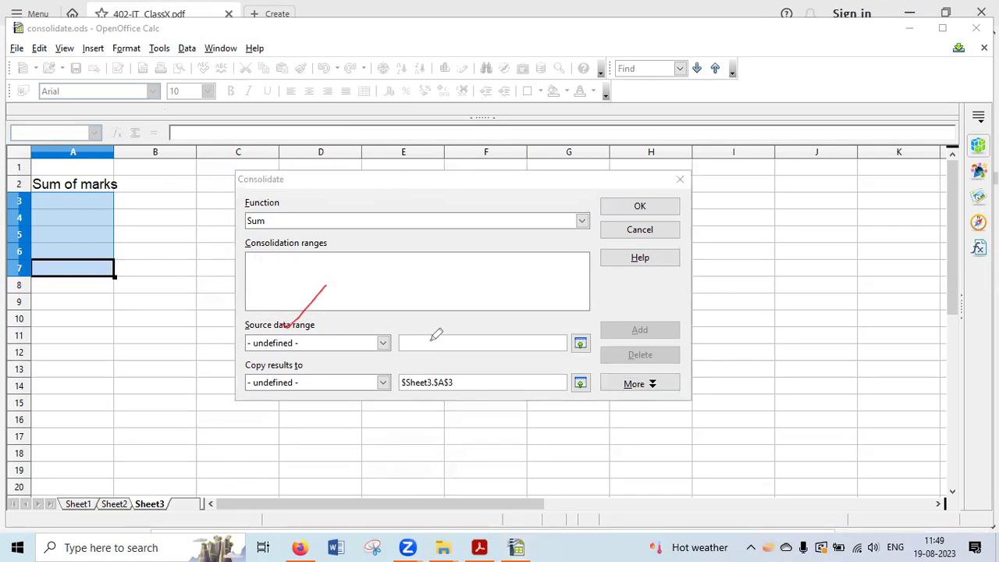
left_click_drag(412, 338, 455, 324)
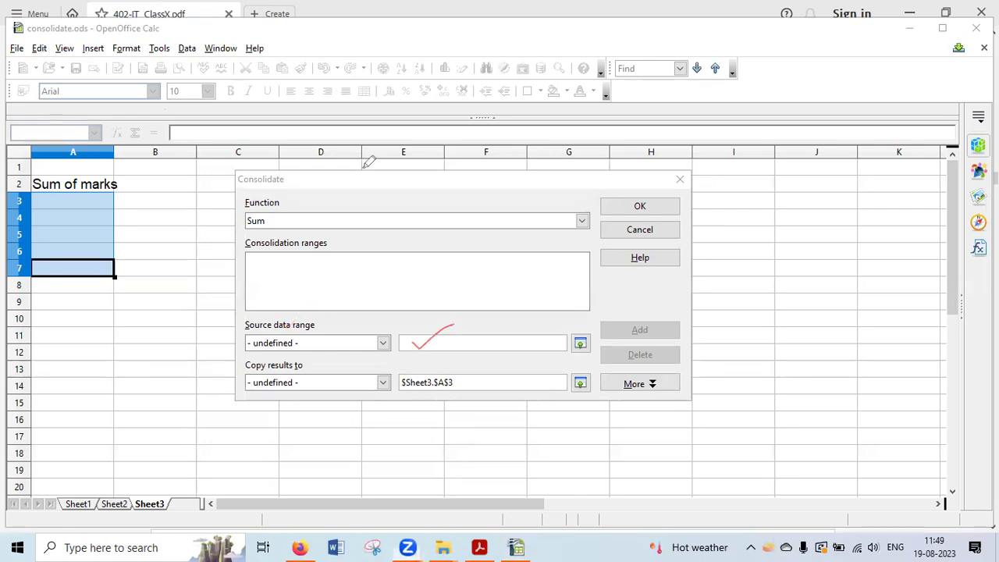
- Add Sheet1's English marks $Sheet1.$A$3:$A$7 as a consolidation range
left_click(79, 504)
left_click(94, 205)
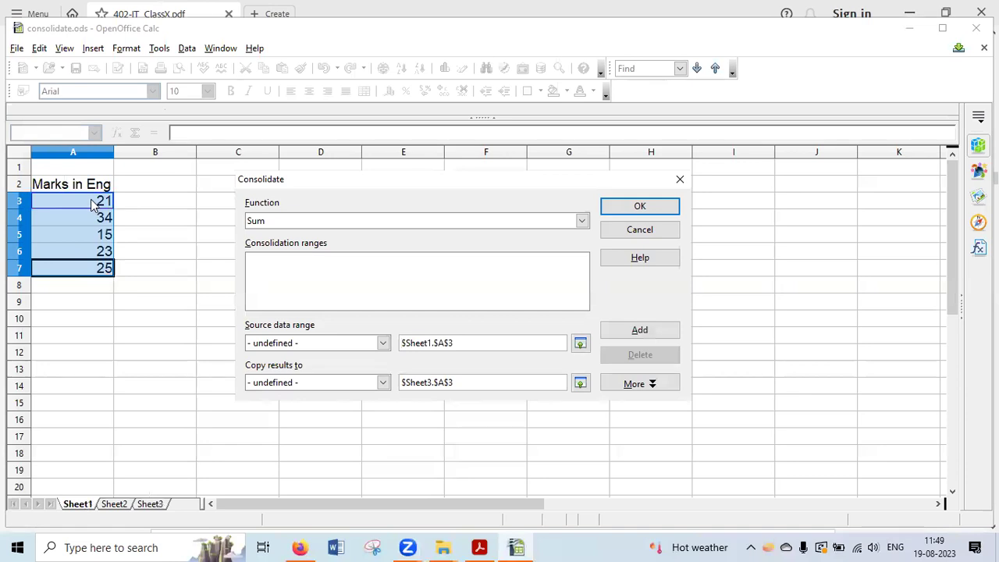
left_click_drag(90, 199, 84, 266)
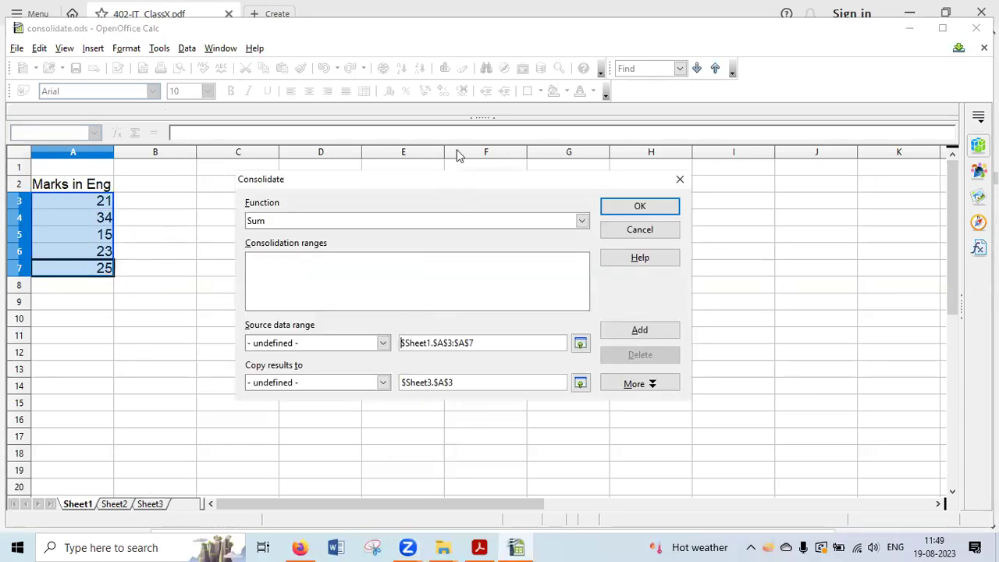
left_click_drag(421, 344, 474, 317)
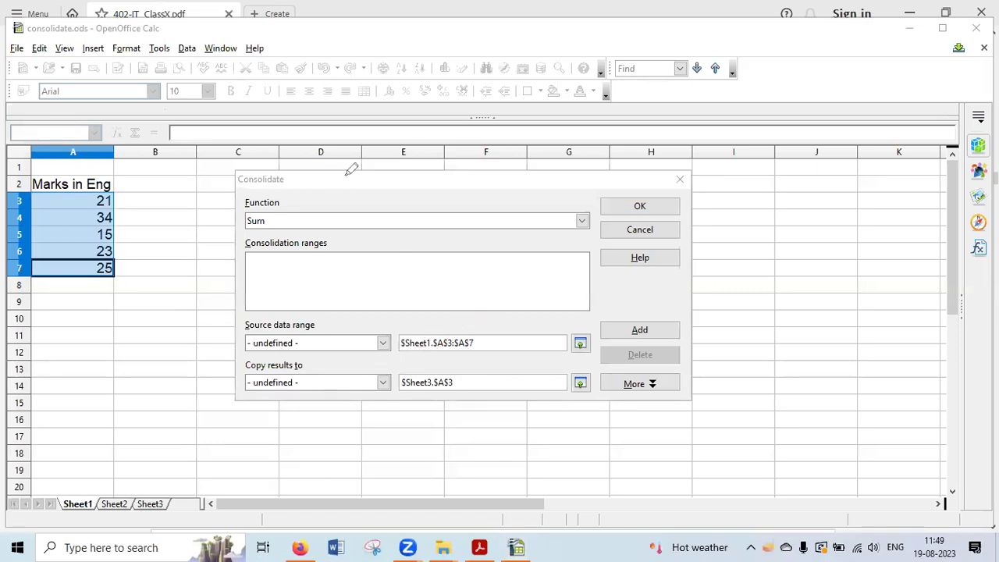
left_click(650, 331)
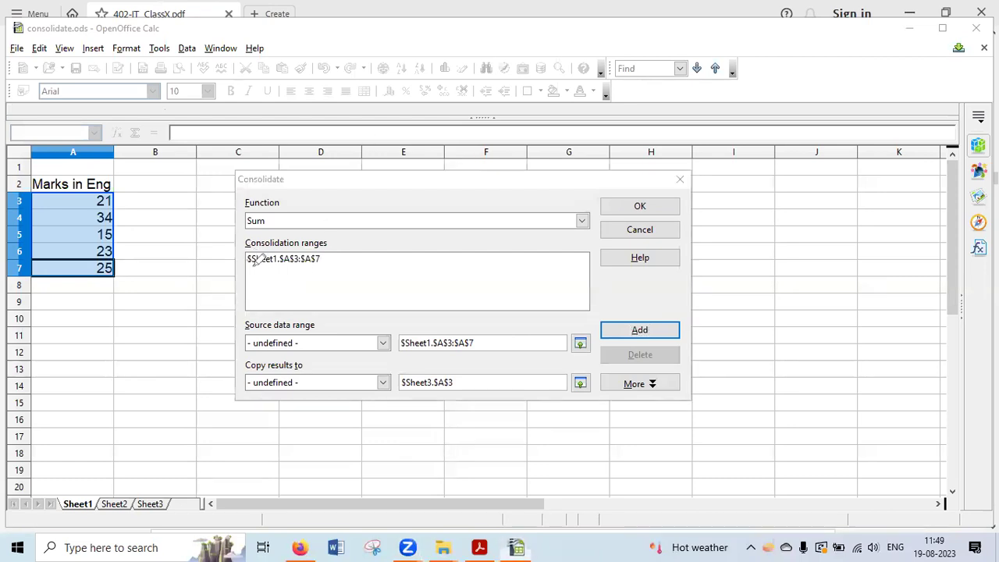
- Clear the Source data range field and switch to Sheet2
left_click_drag(248, 266, 310, 231)
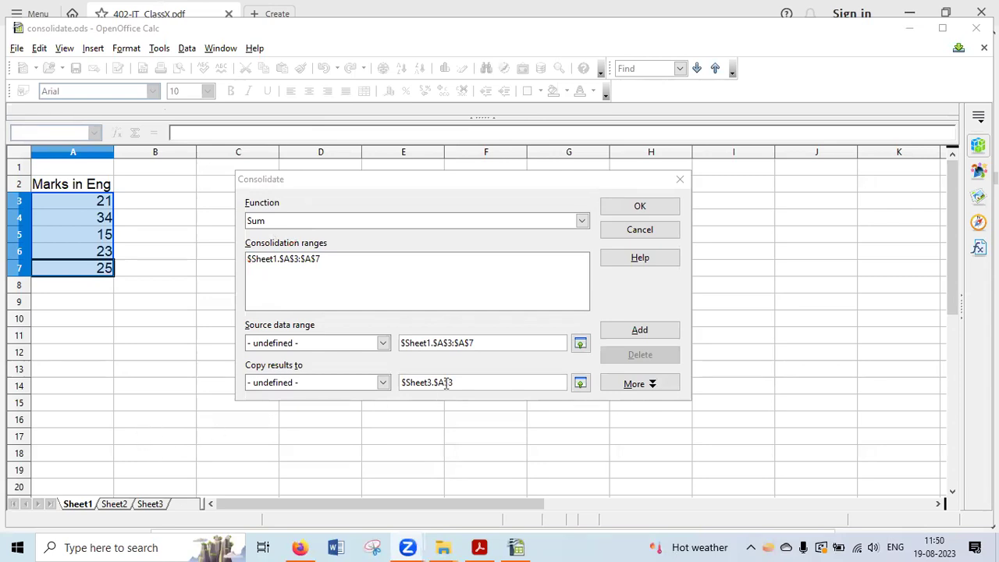
left_click(478, 343)
left_click_drag(483, 341, 396, 341)
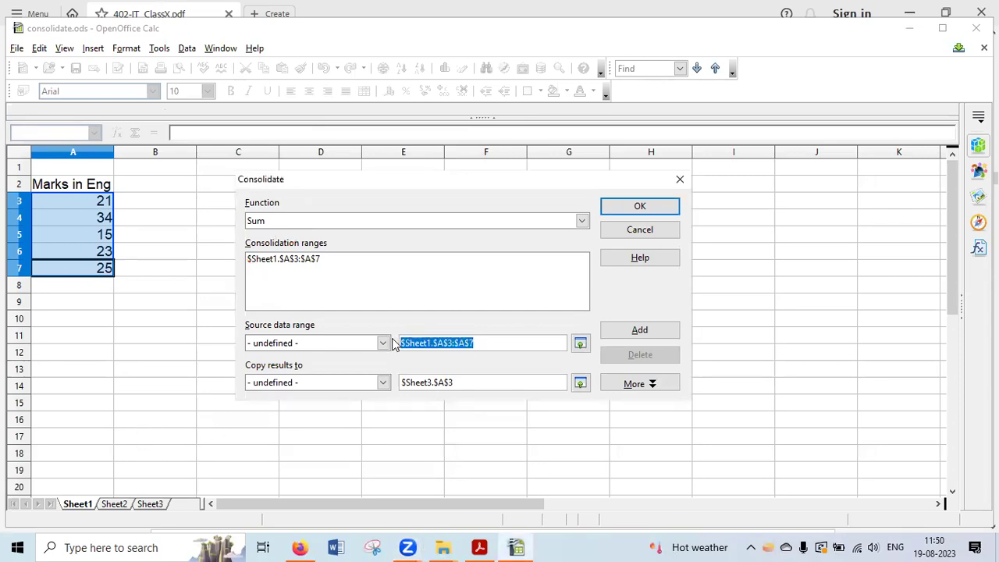
key("BackSpace")
left_click(114, 505)
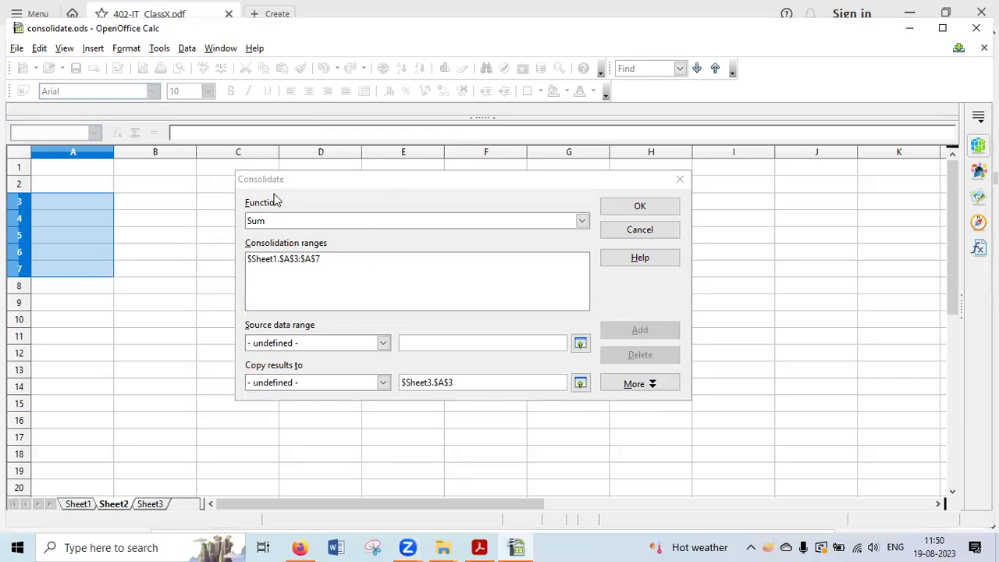
- Add $Sheet2.$G$3:$G$7 as the second range and clear the Copy results to reference
left_click_drag(591, 204, 593, 270)
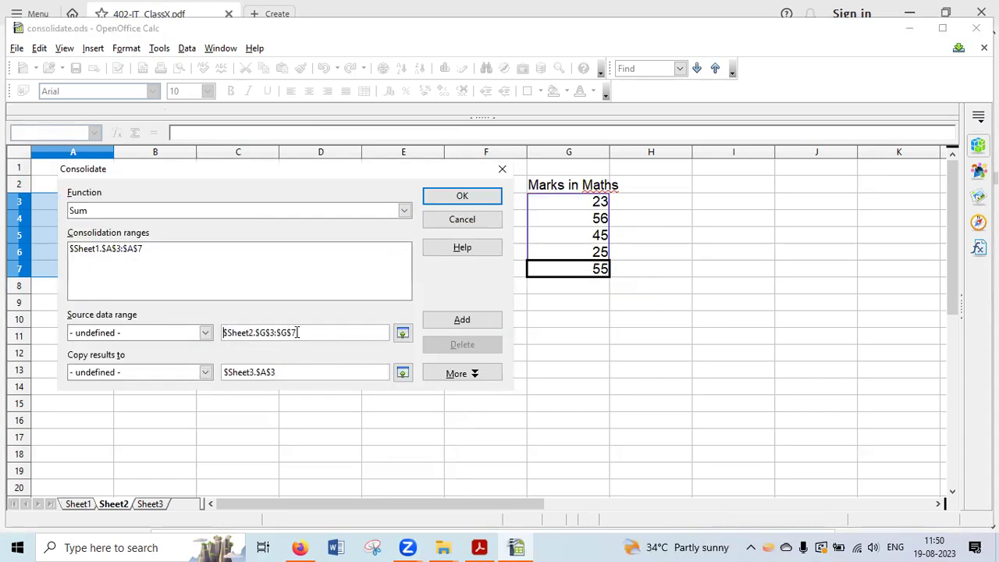
left_click(462, 320)
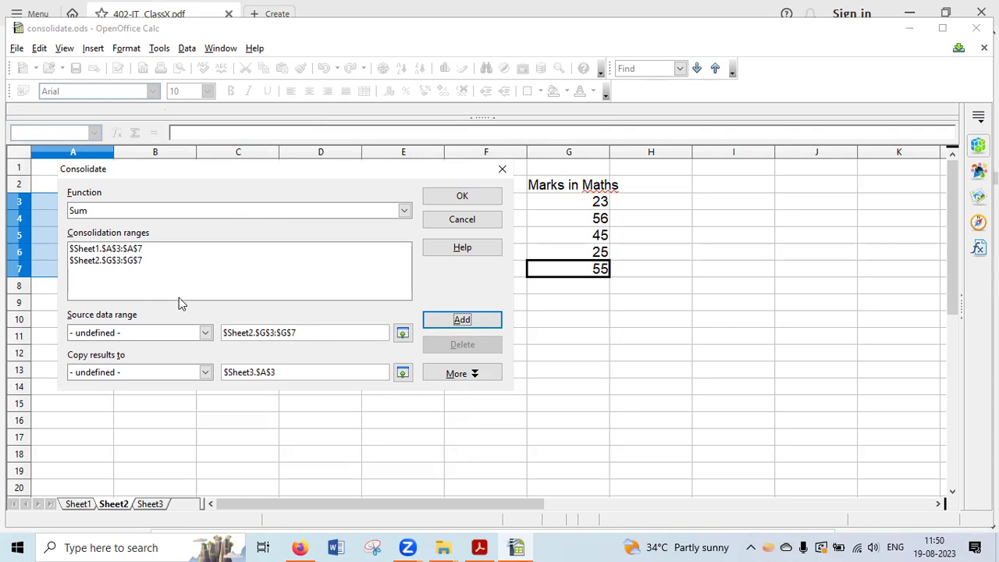
left_click(266, 372)
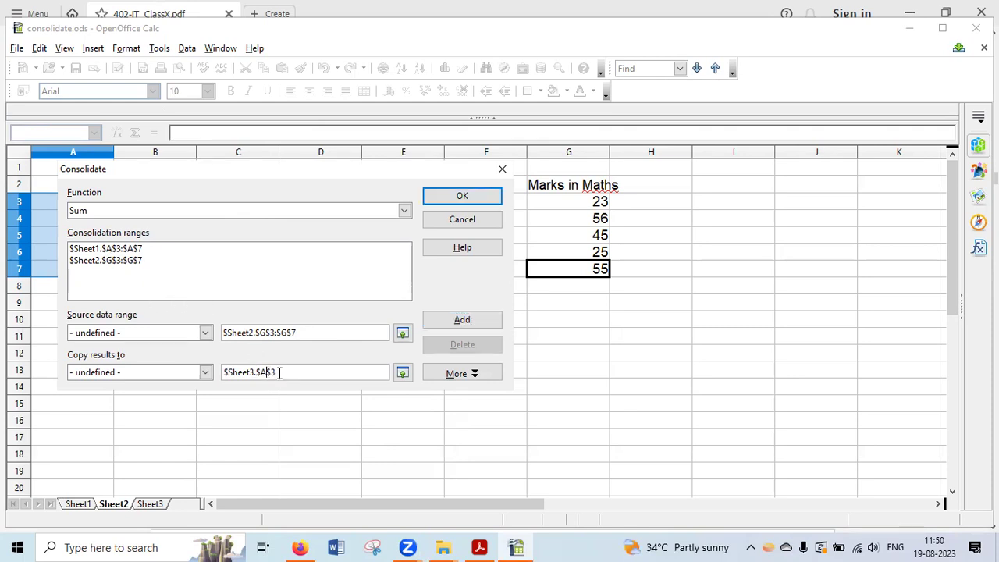
left_click_drag(283, 370, 224, 372)
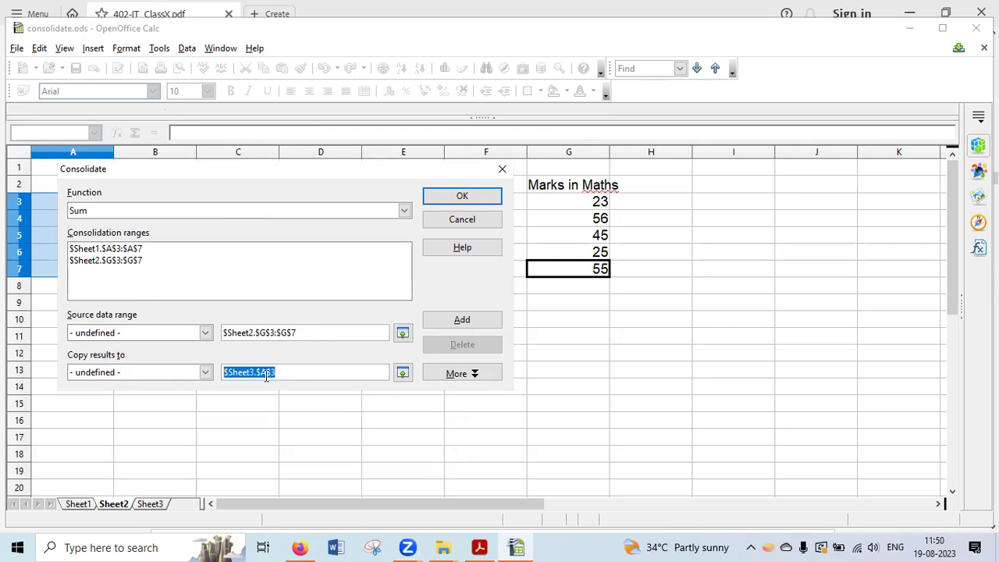
key("BackSpace")
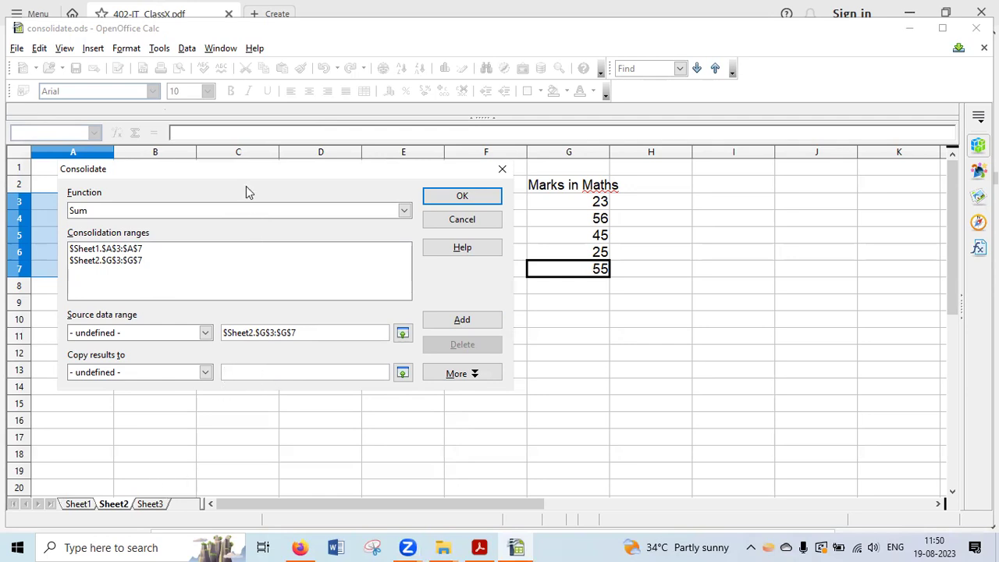
left_click_drag(243, 171, 534, 187)
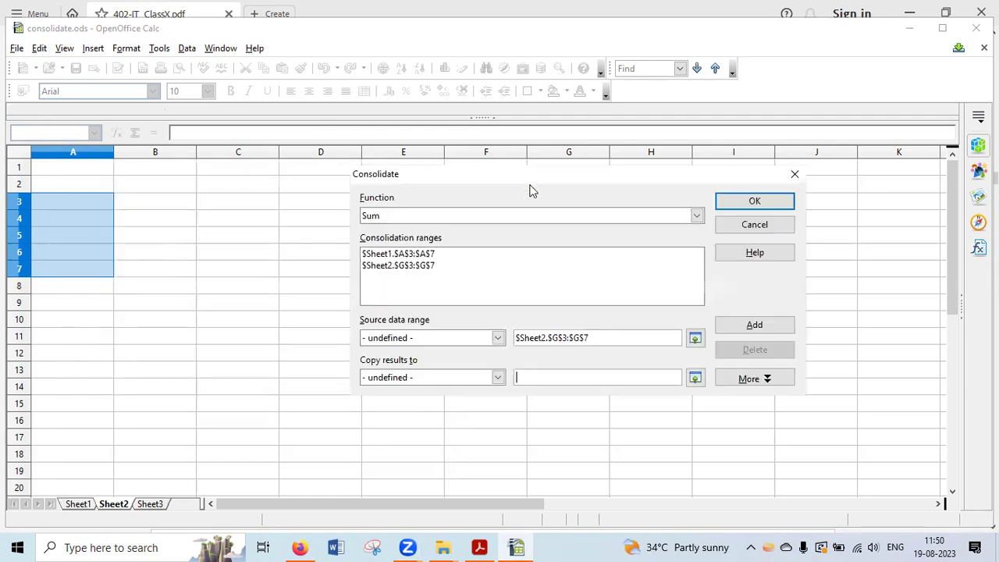
- Send results to $Sheet3.$A$3 and run the consolidation, giving 44, 90, 60, 48, 80
left_click(158, 504)
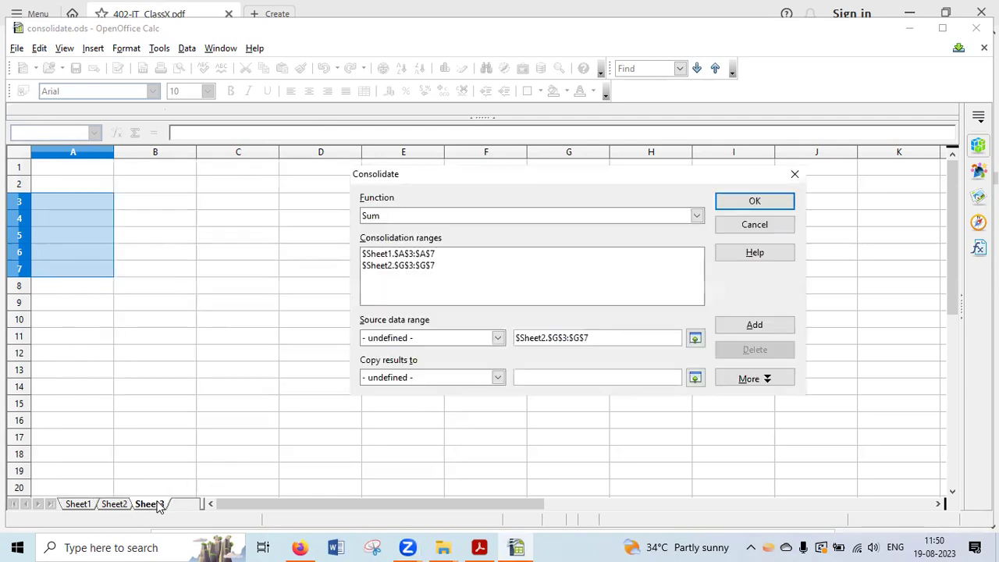
left_click(89, 209)
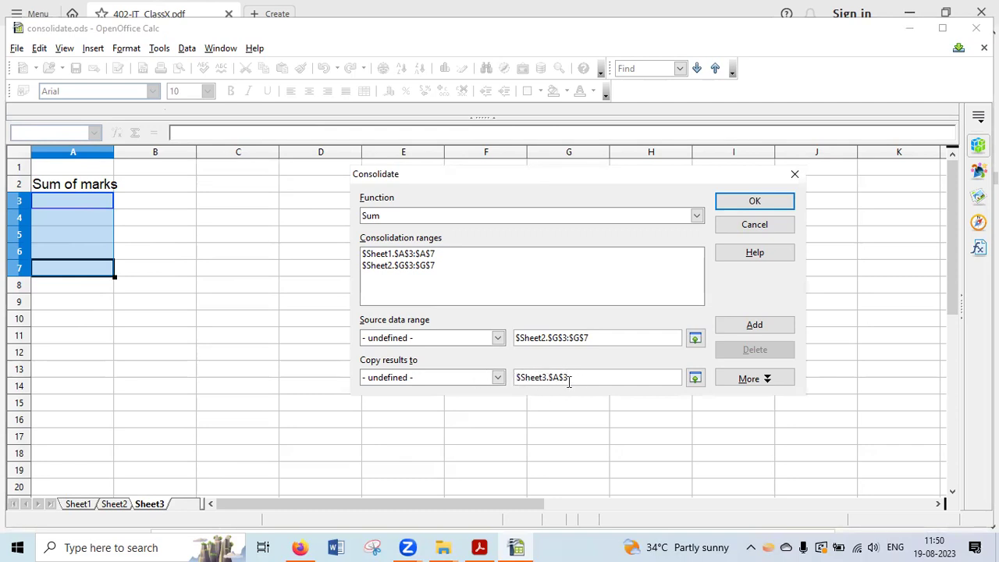
left_click(754, 201)
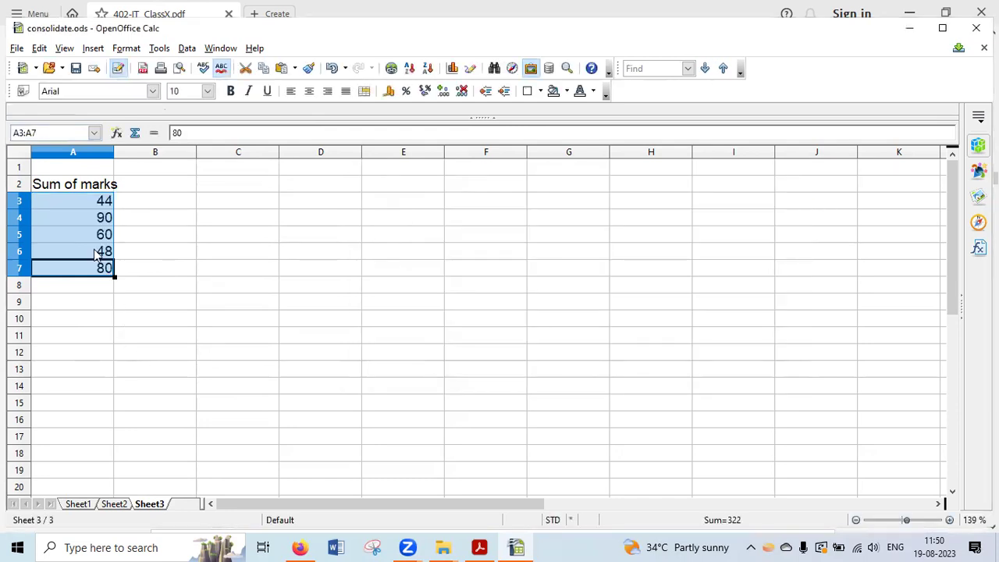
left_click(89, 205)
left_click(90, 223)
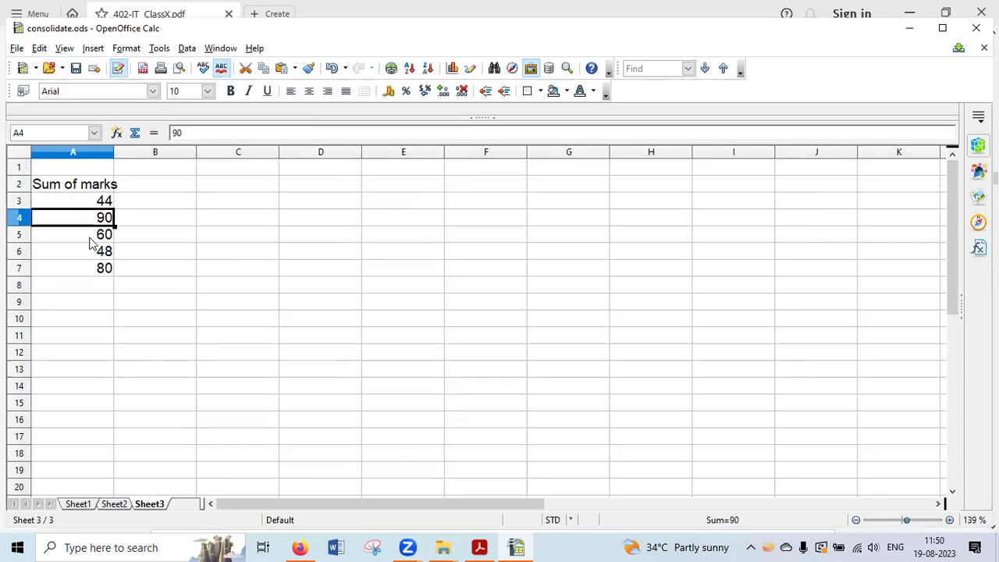
left_click(88, 237)
left_click(83, 255)
left_click(82, 270)
left_click(90, 205)
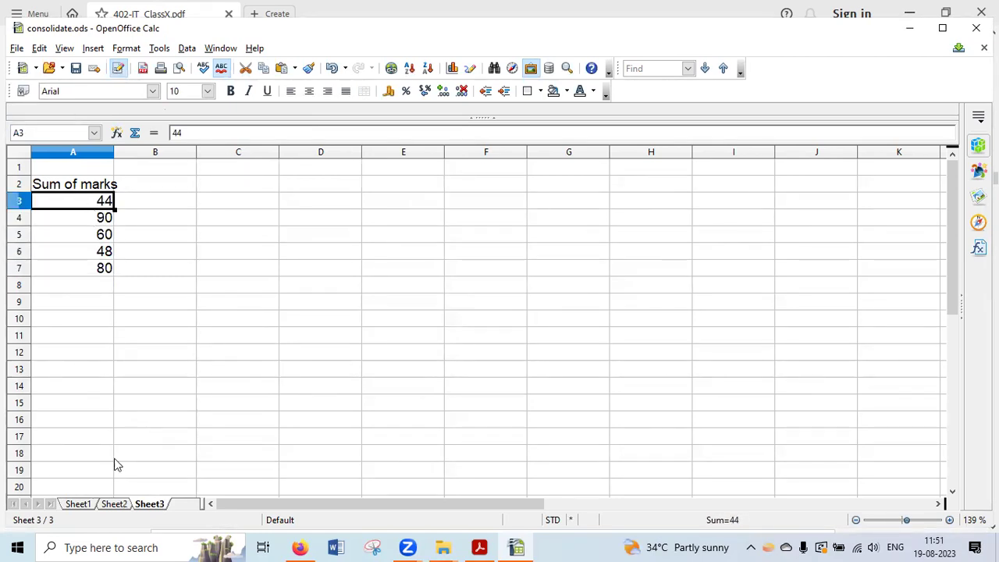
left_click(82, 504)
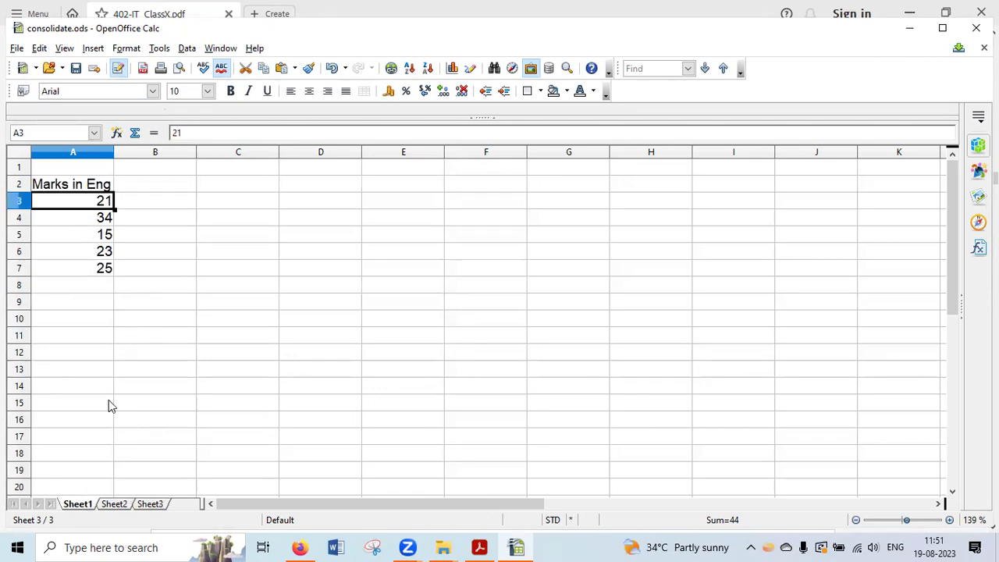
left_click(124, 507)
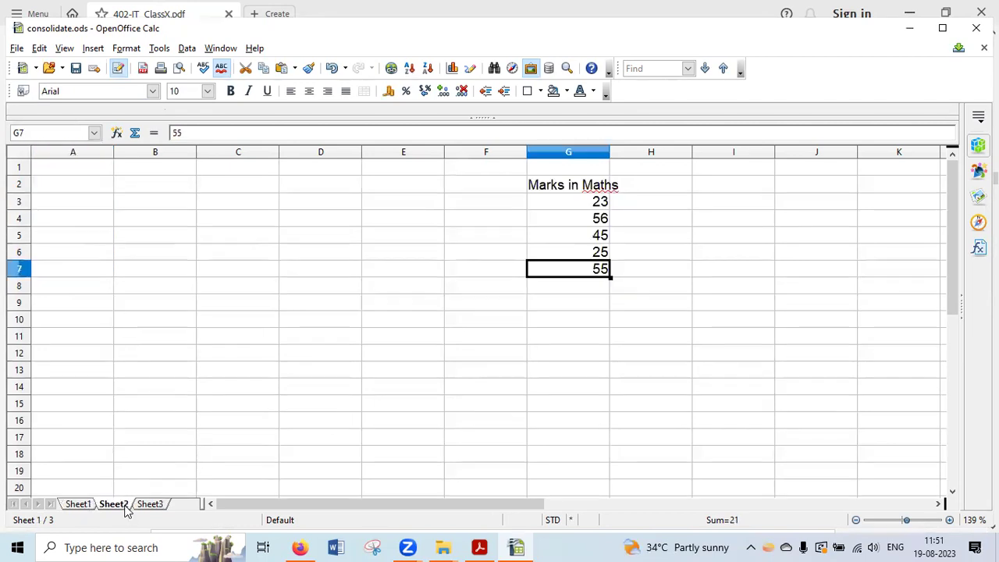
left_click(567, 208)
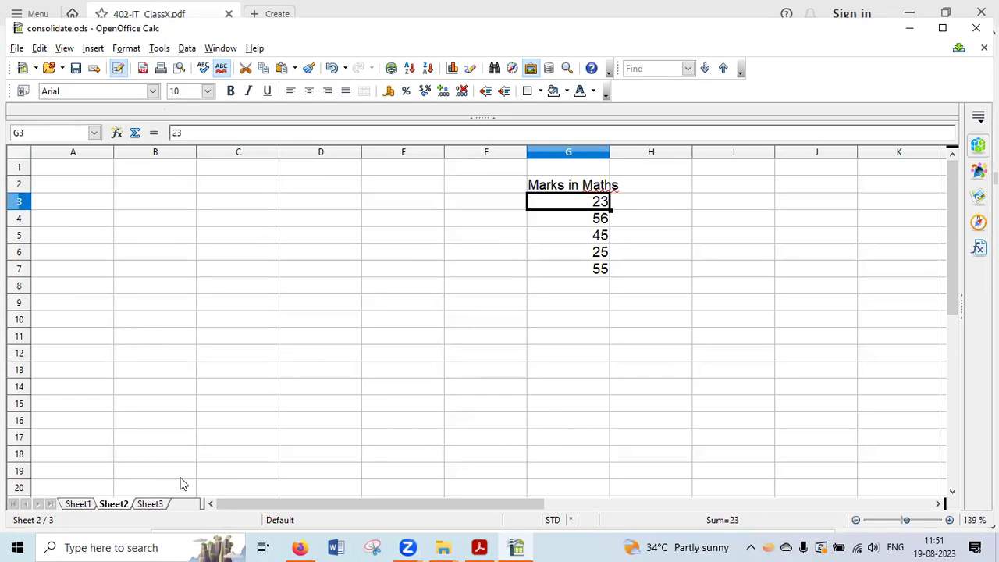
left_click(153, 508)
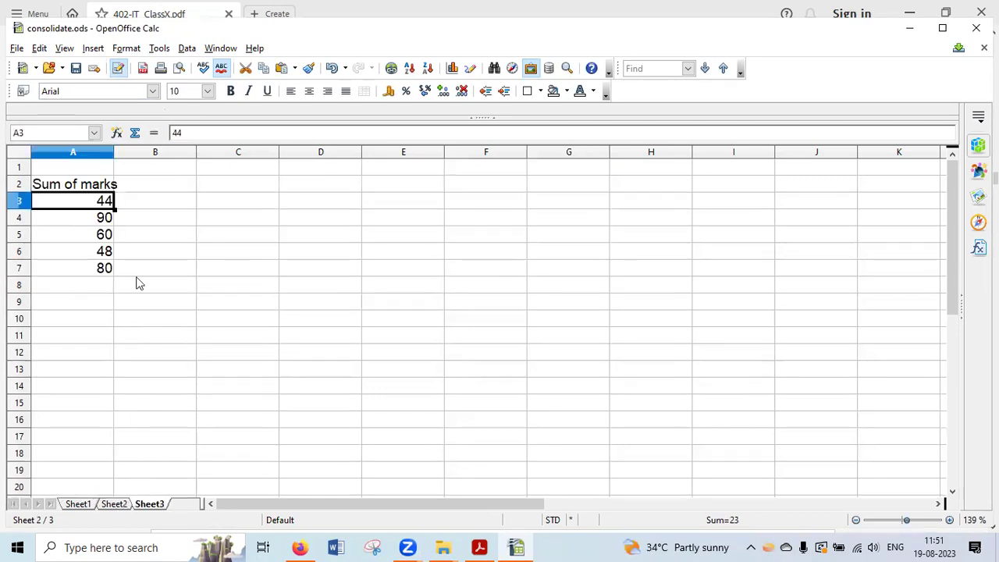
left_click(98, 222)
left_click(78, 505)
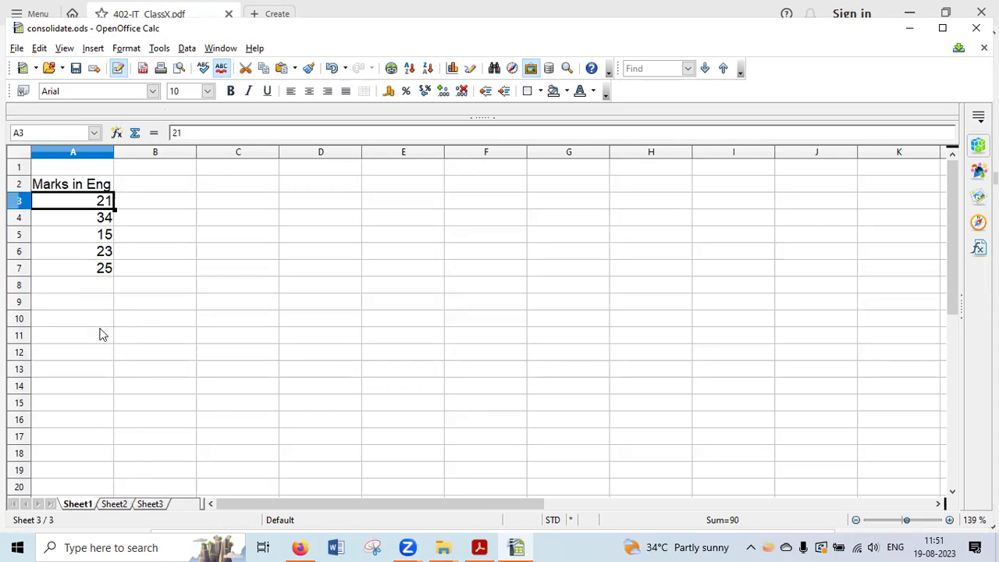
left_click(95, 222)
left_click(117, 505)
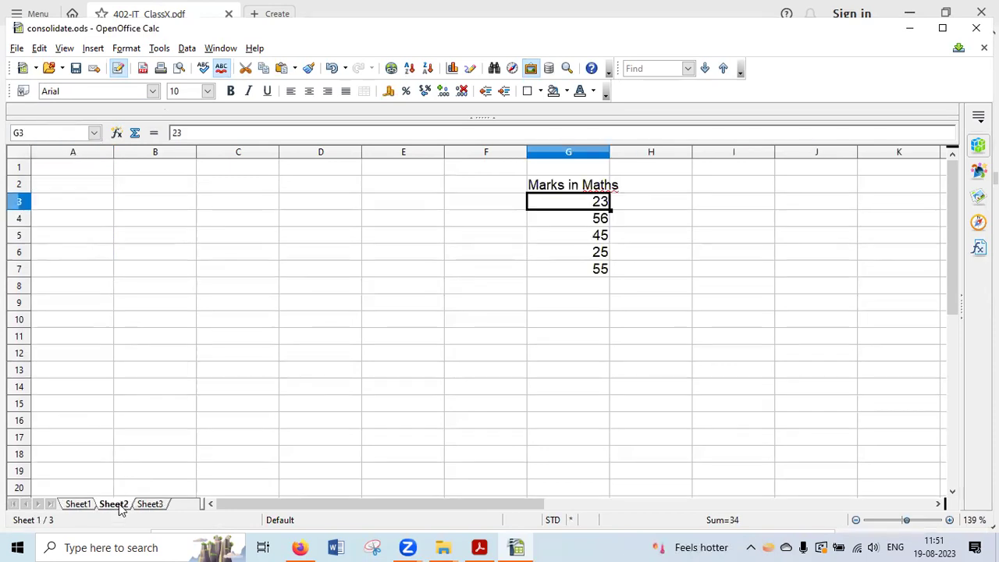
left_click(601, 221)
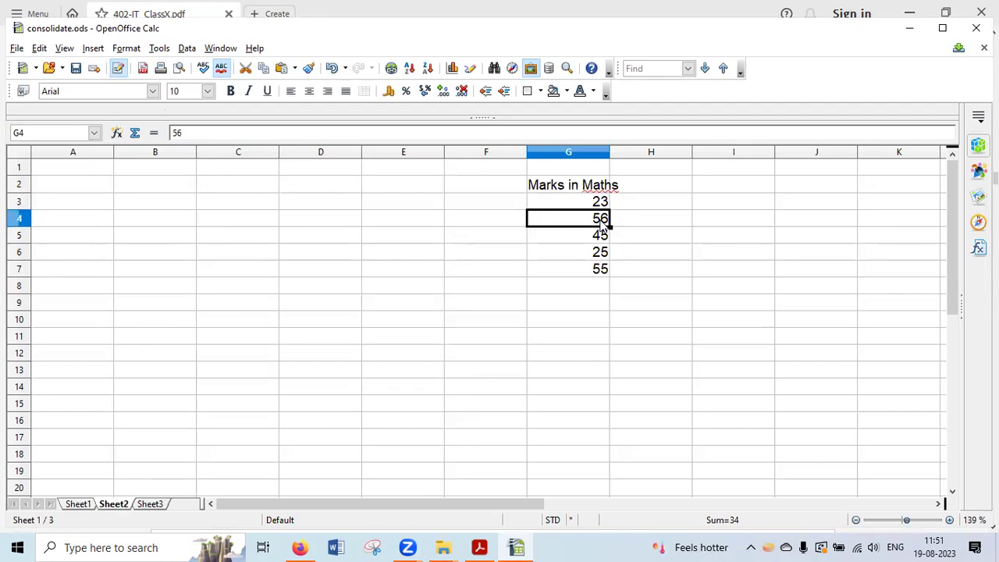
left_click(148, 506)
left_click(104, 254)
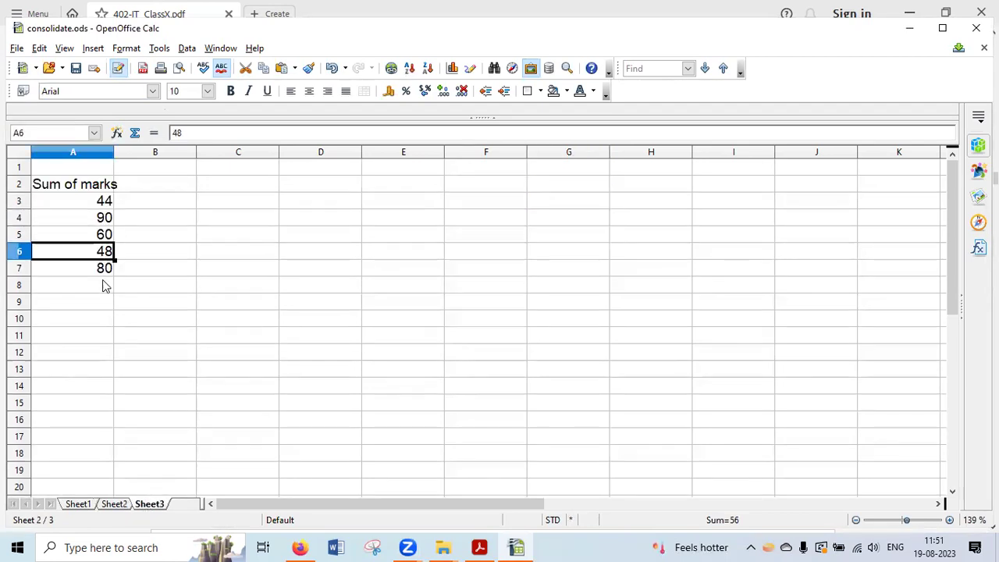